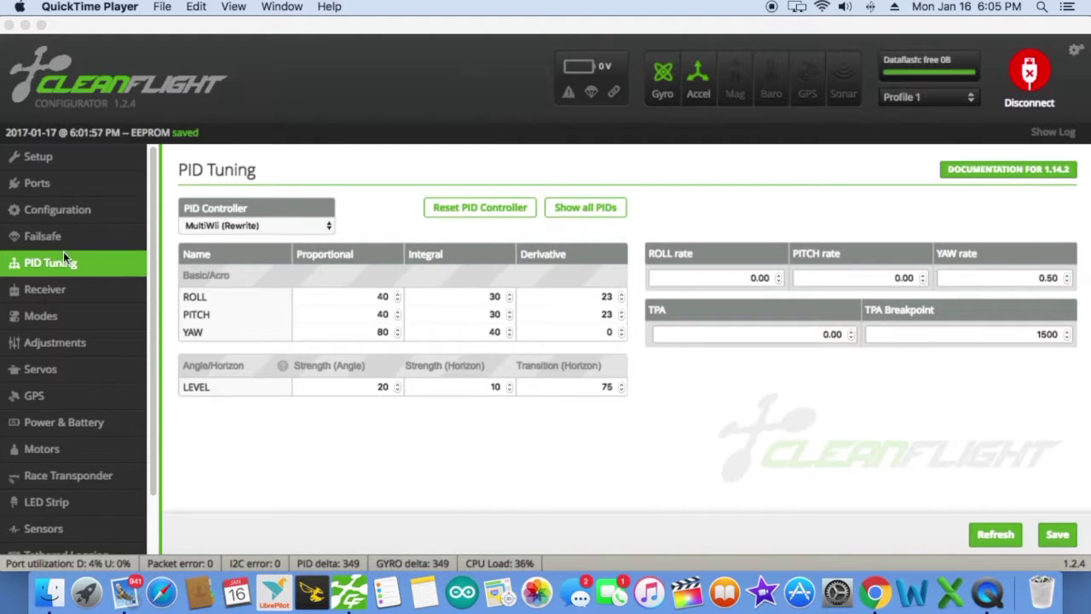
Review the receiver channel settings, the servo table and the PID tuning values
click(62, 291)
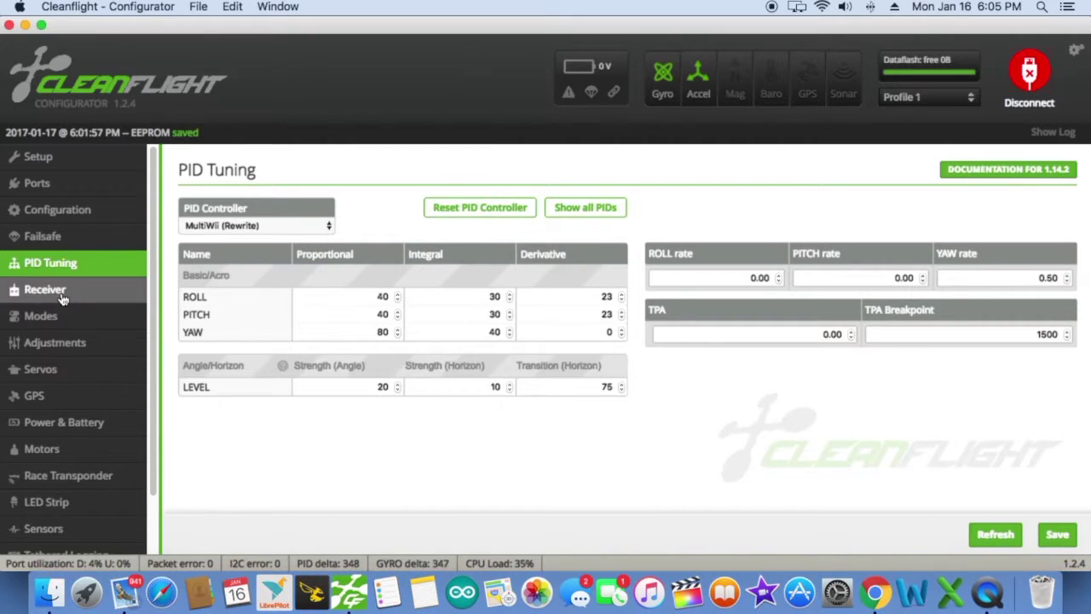
click(52, 291)
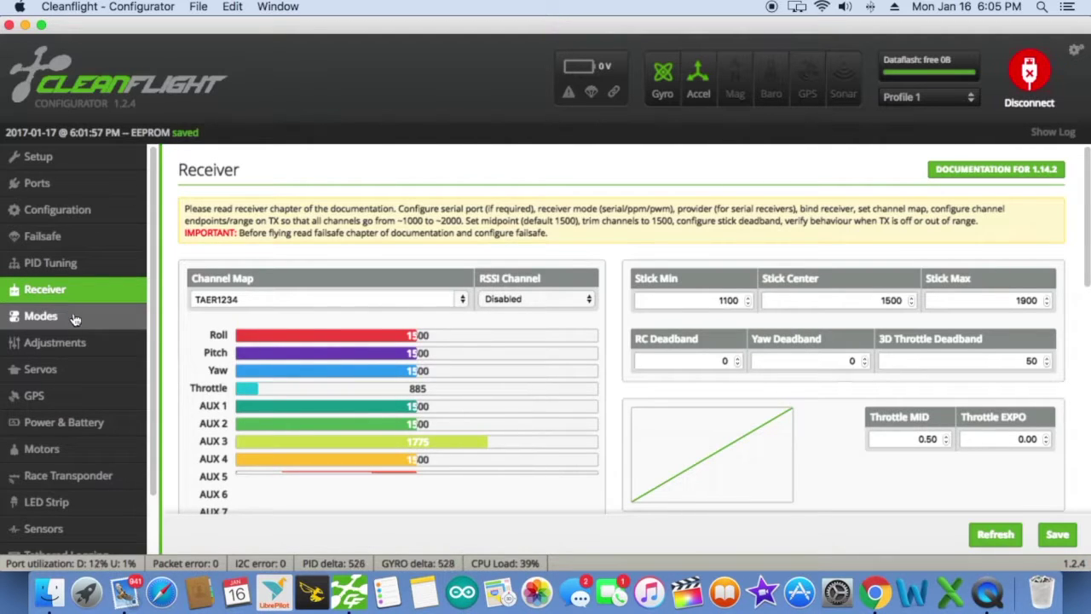
click(51, 264)
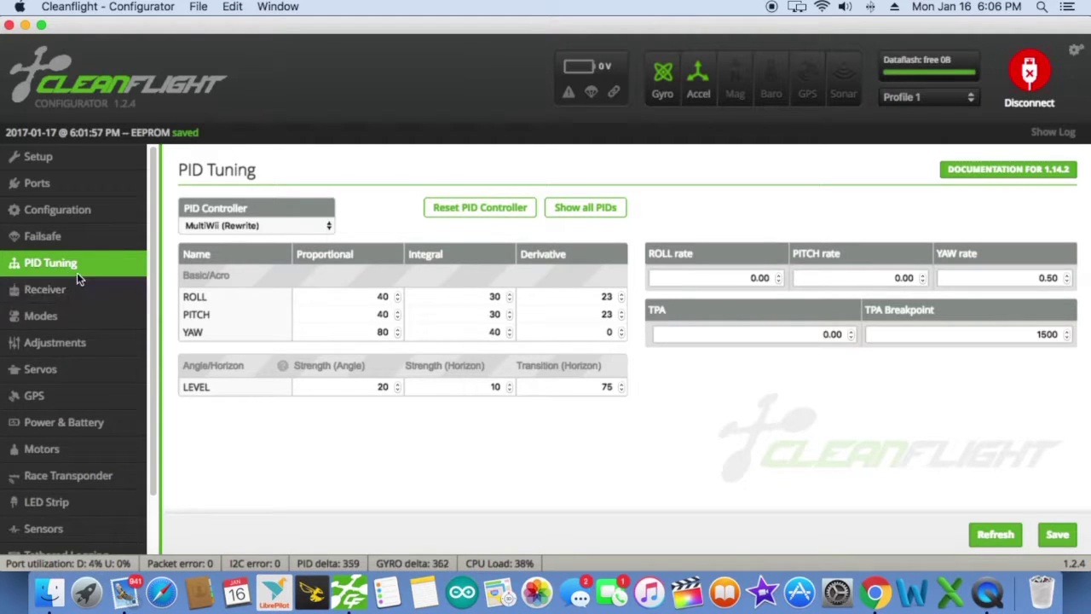
click(62, 362)
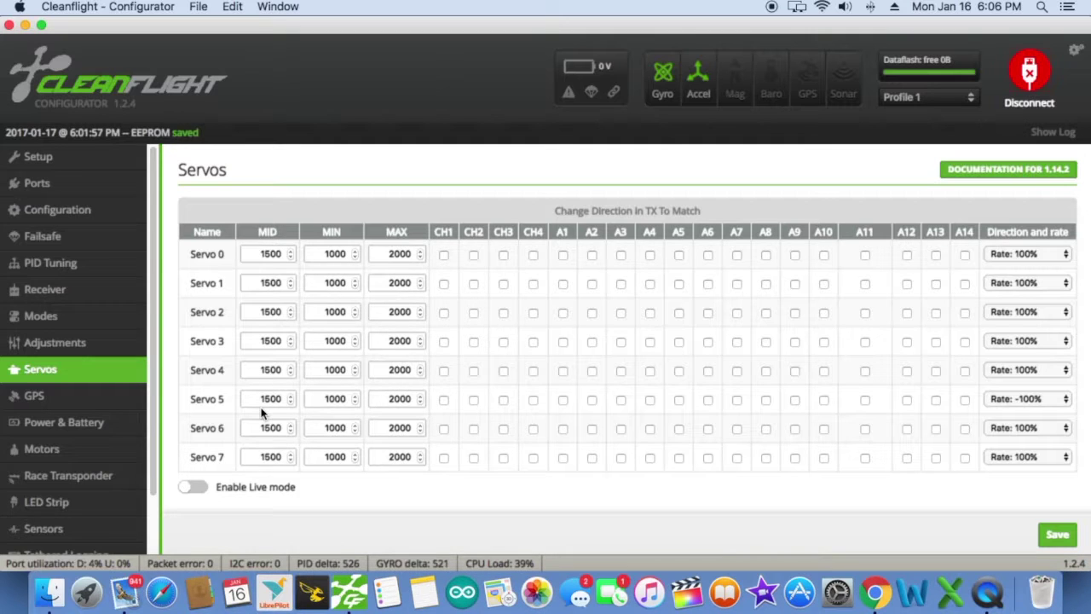
click(81, 266)
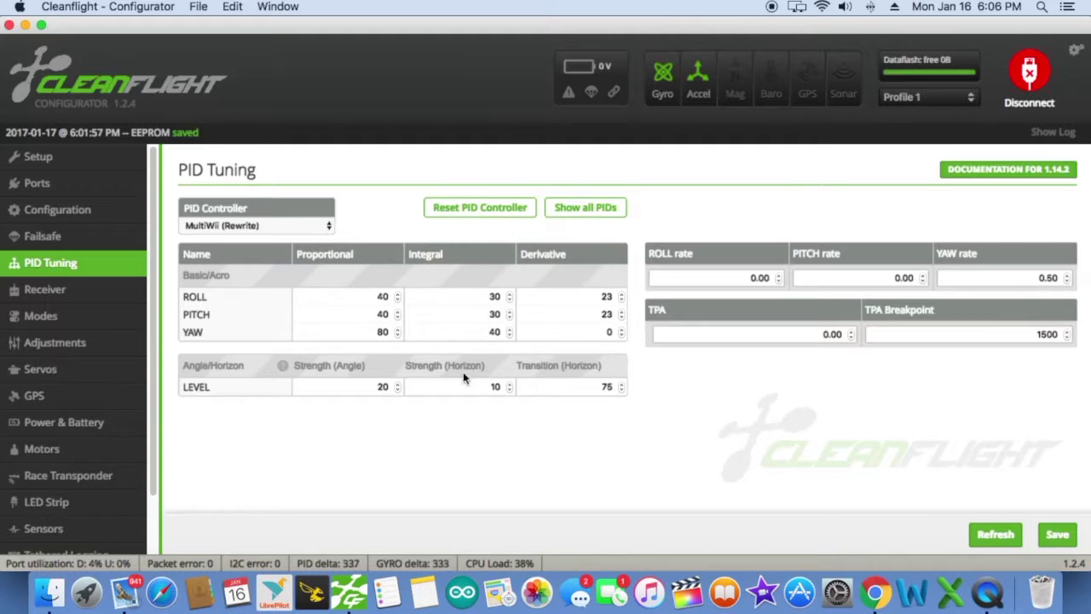
Examine the switch ranges assigned to the ARM, ANGLE, HORIZON and AIR MODE flight modes
click(51, 318)
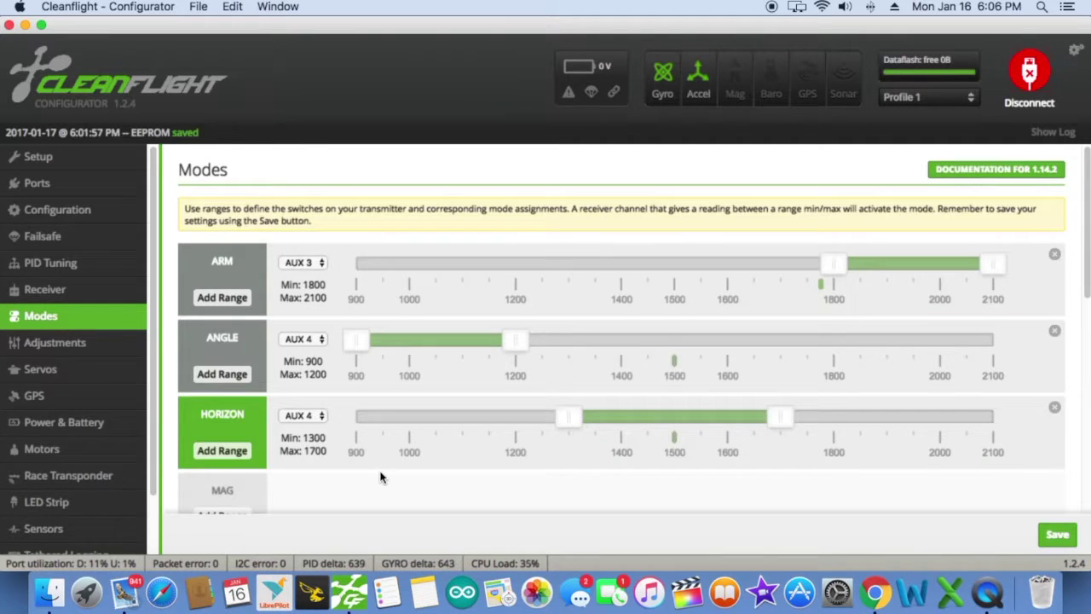
scroll(381, 476, down, 10)
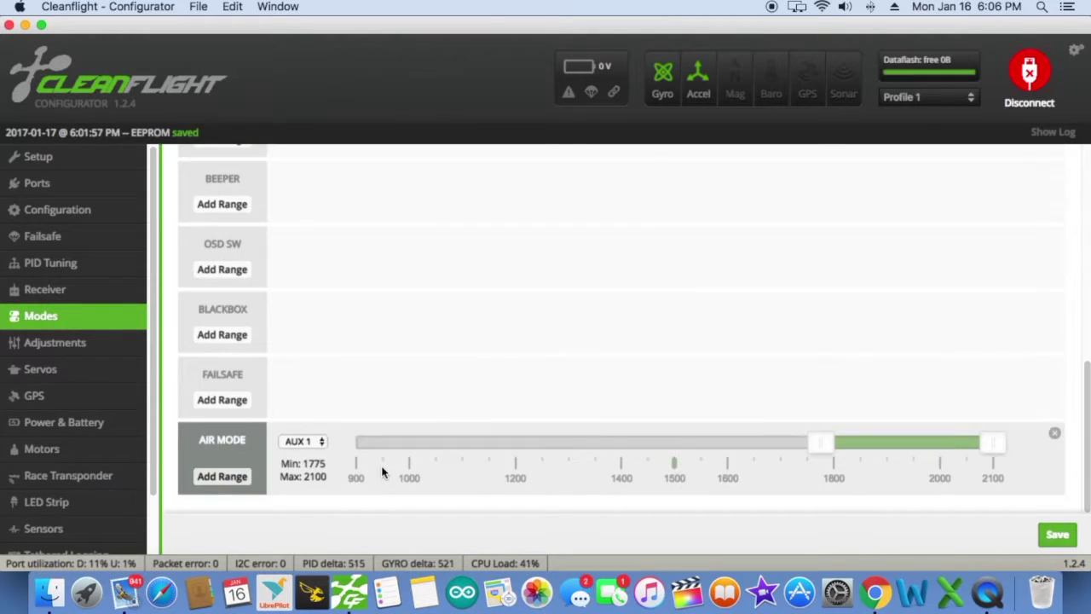
scroll(321, 362, up, 1)
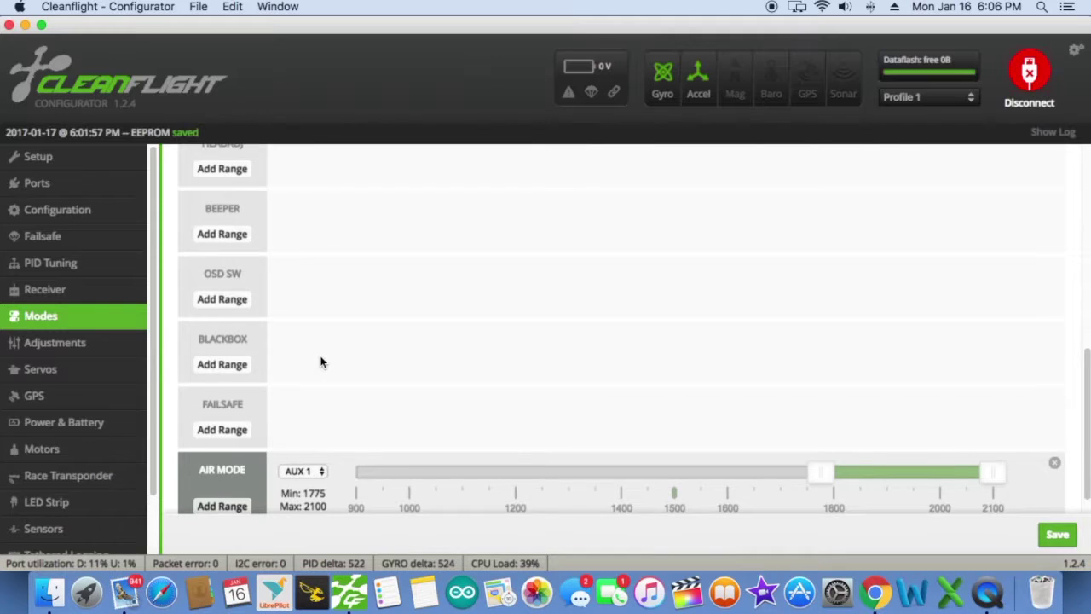
scroll(321, 363, up, 1)
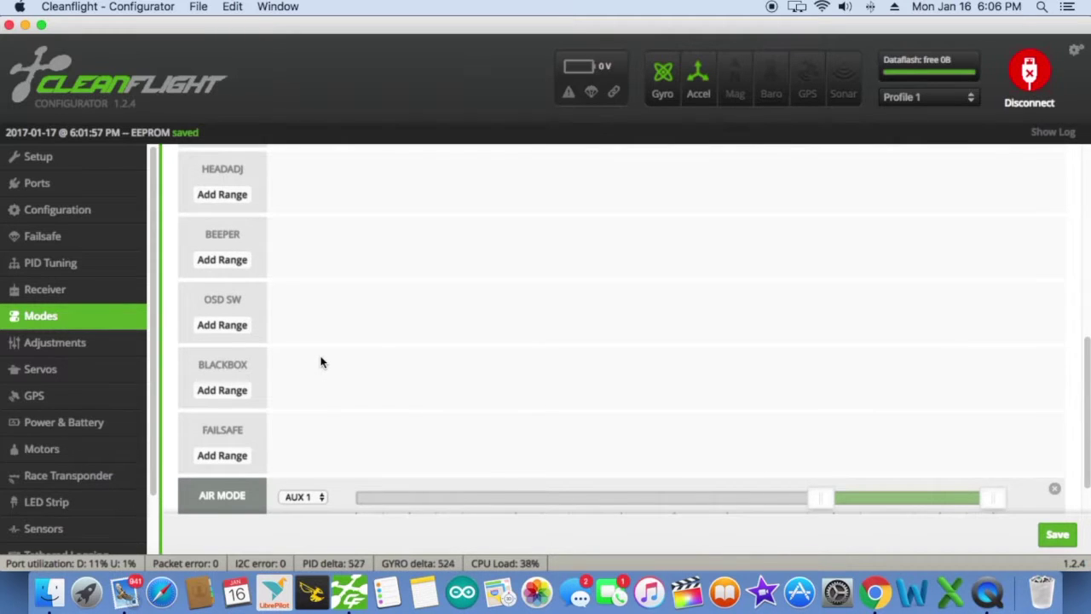
scroll(320, 362, up, 1)
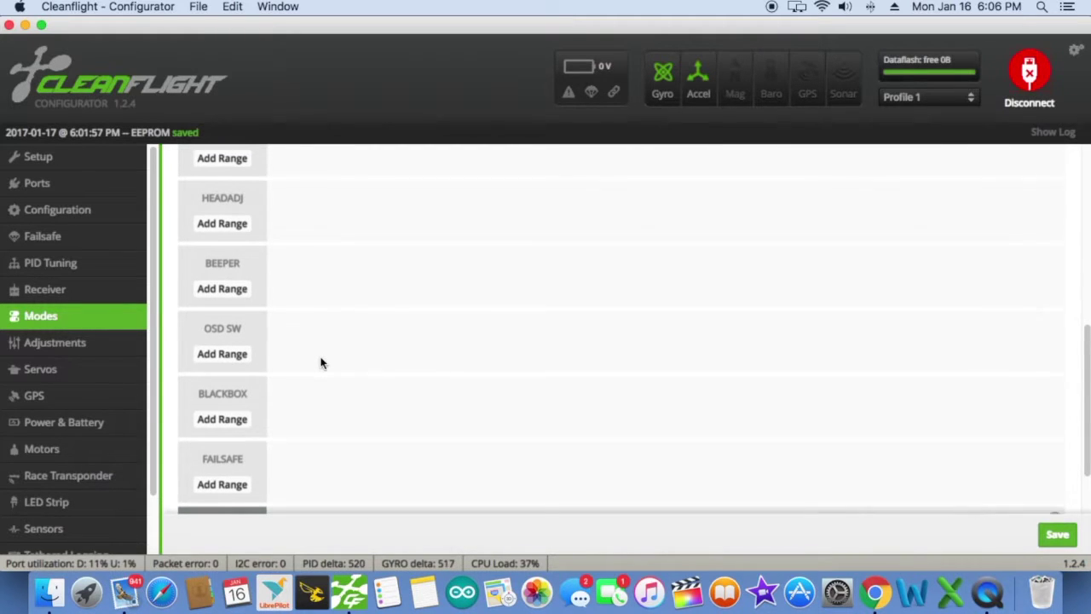
scroll(320, 362, up, 2)
scroll(321, 362, down, 4)
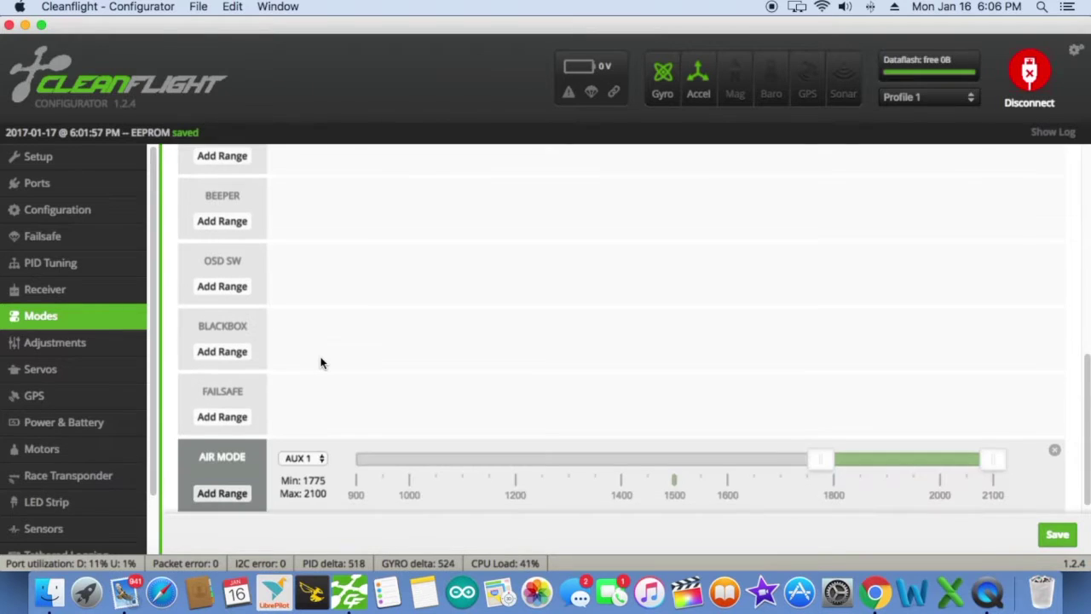
scroll(320, 363, up, 2)
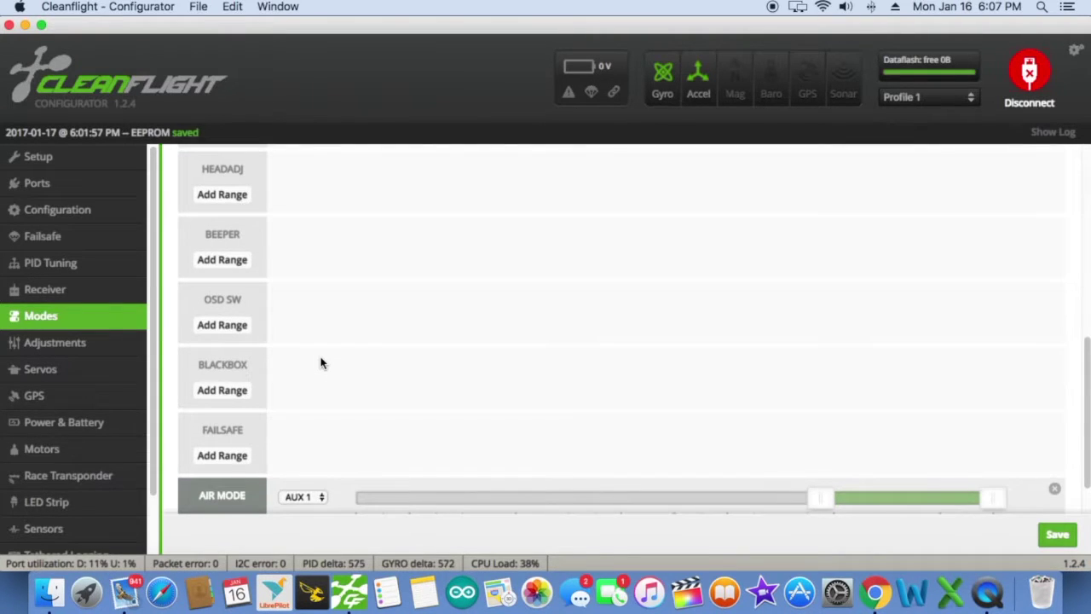
scroll(320, 362, up, 5)
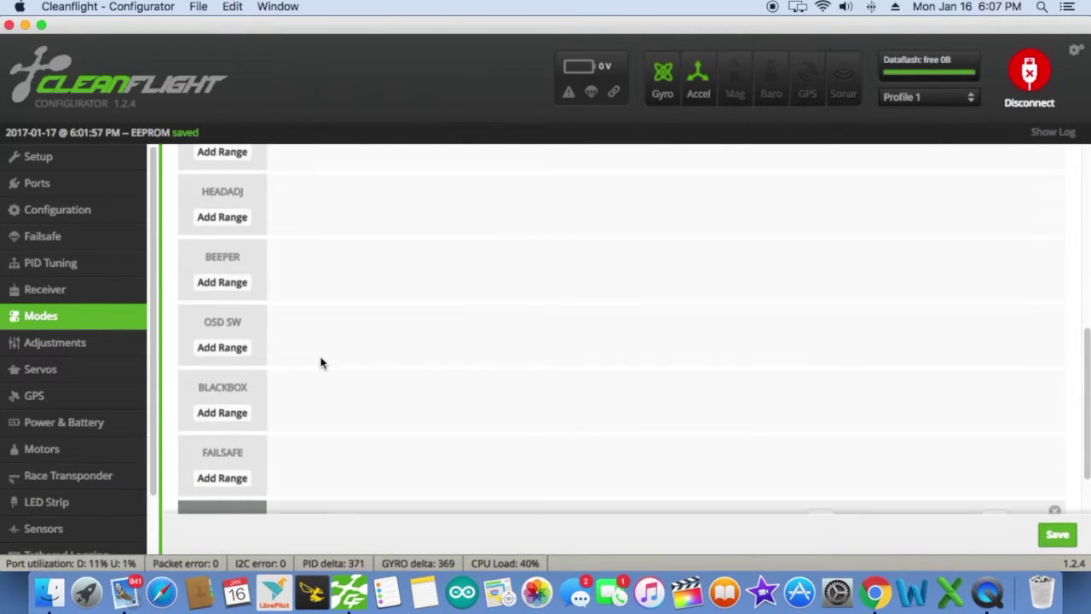
scroll(321, 363, up, 3)
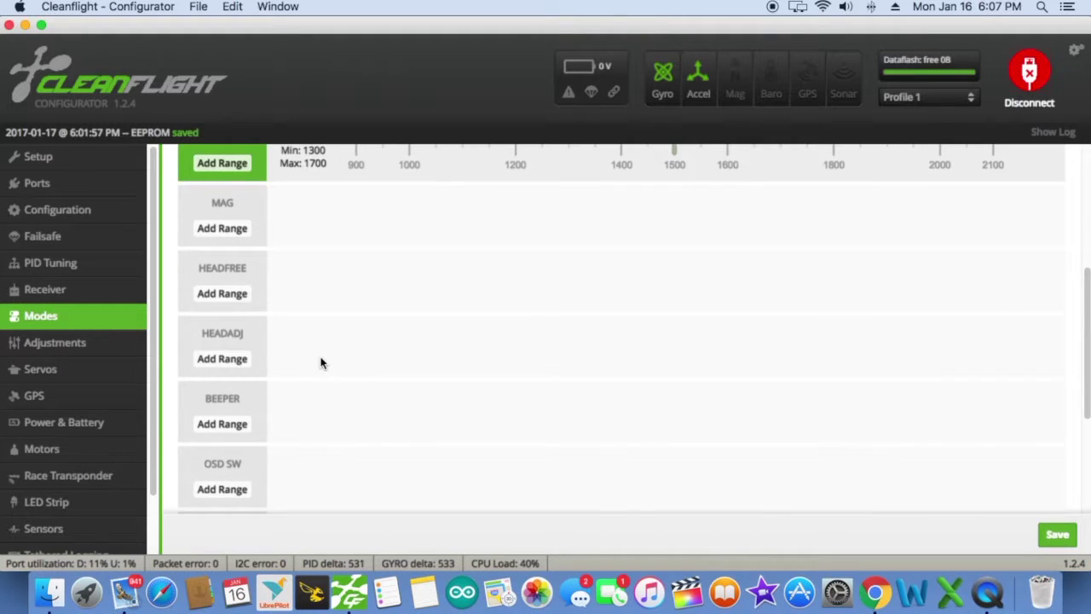
scroll(321, 362, up, 5)
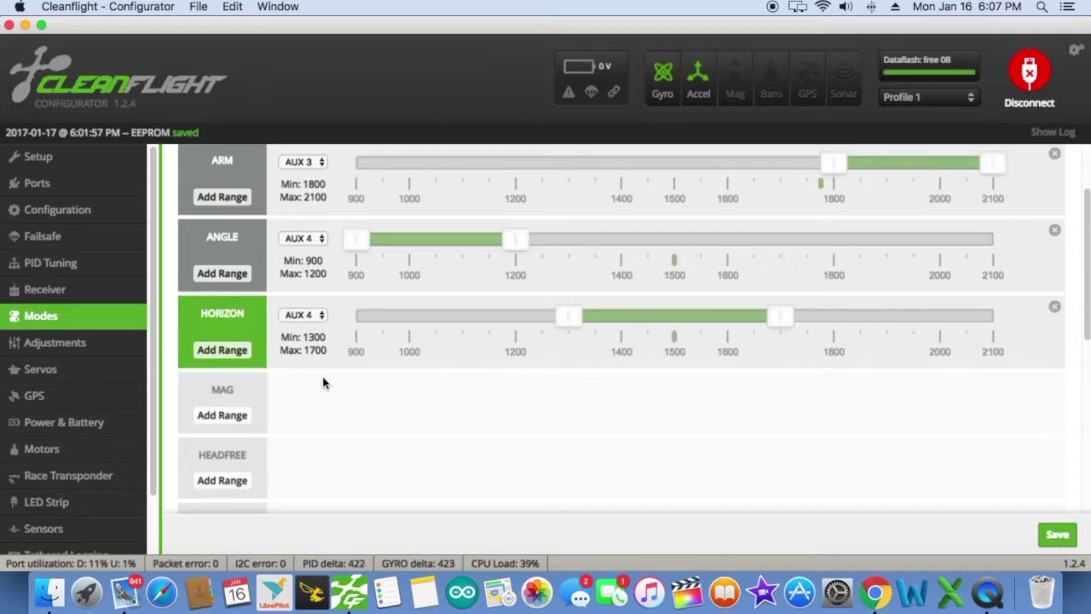
scroll(322, 383, up, 1)
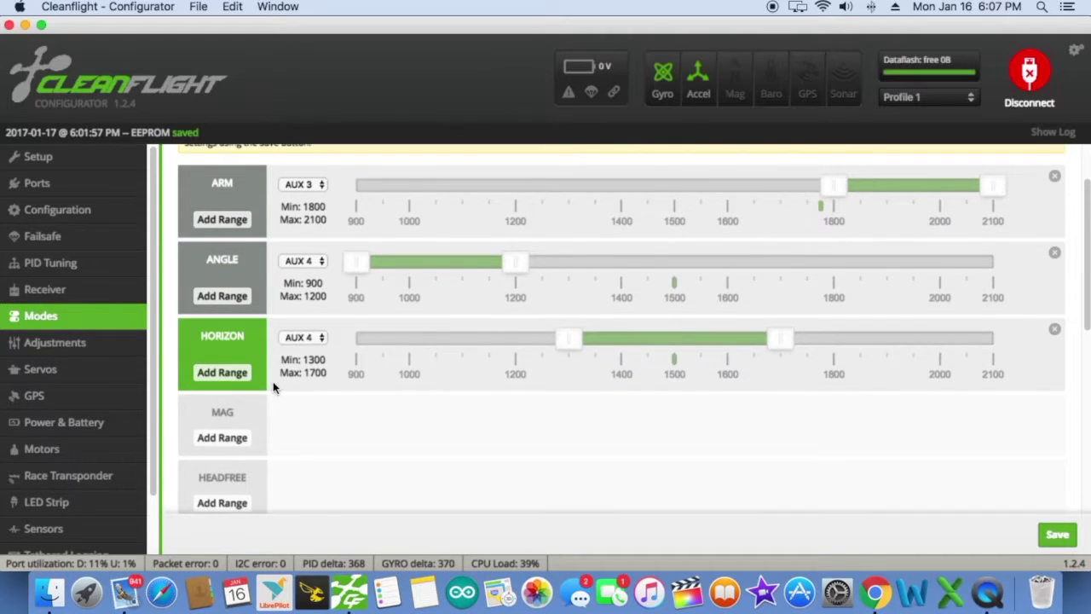
scroll(273, 386, up, 1)
Review the serial port assignments and the configuration's mixer, ESC/motor and board alignment settings
click(60, 265)
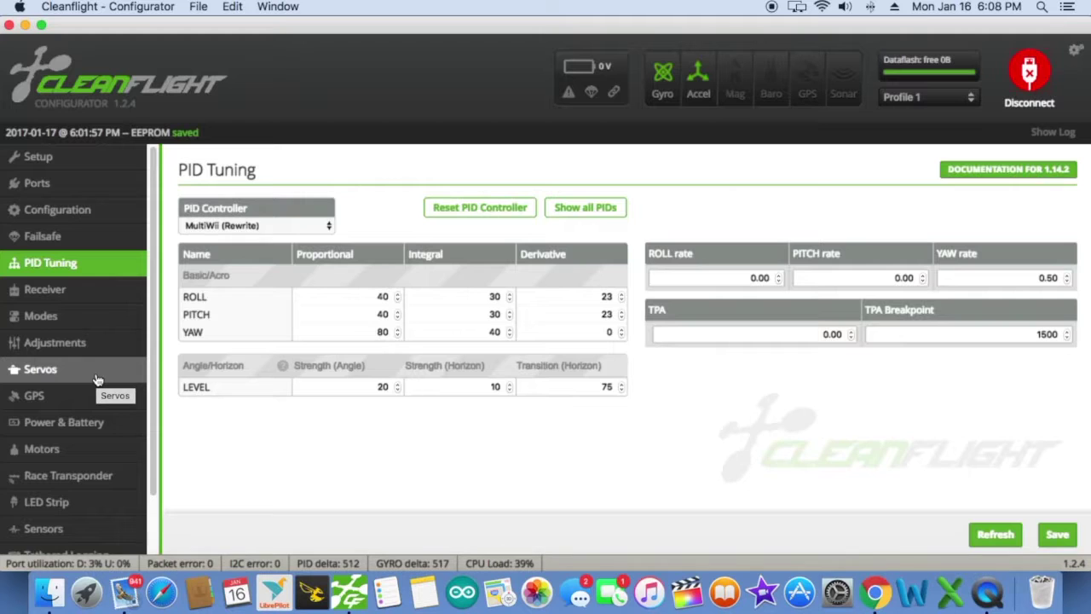
click(75, 179)
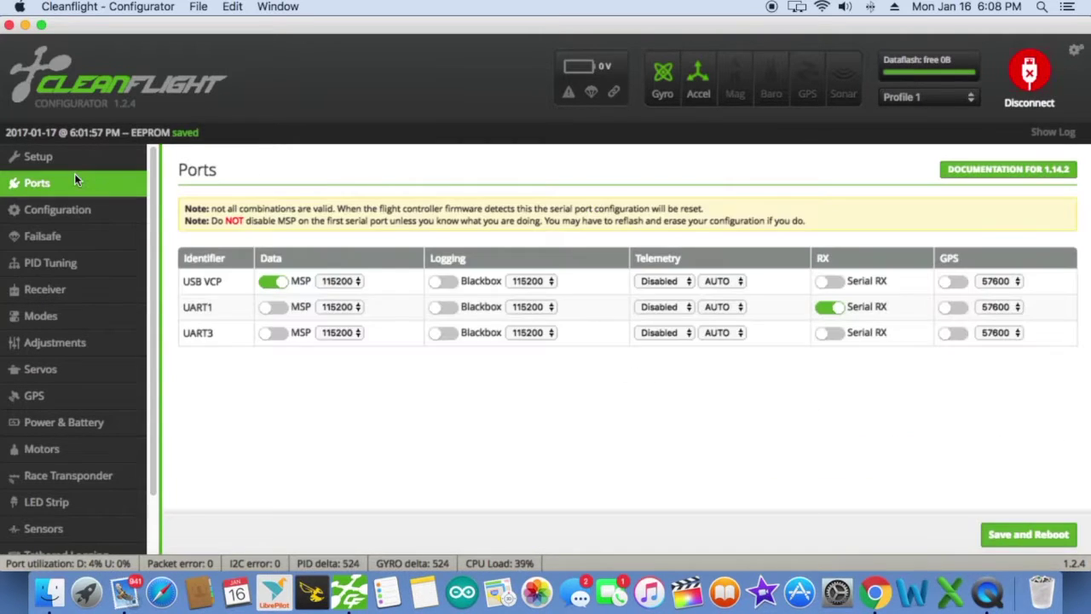
click(73, 209)
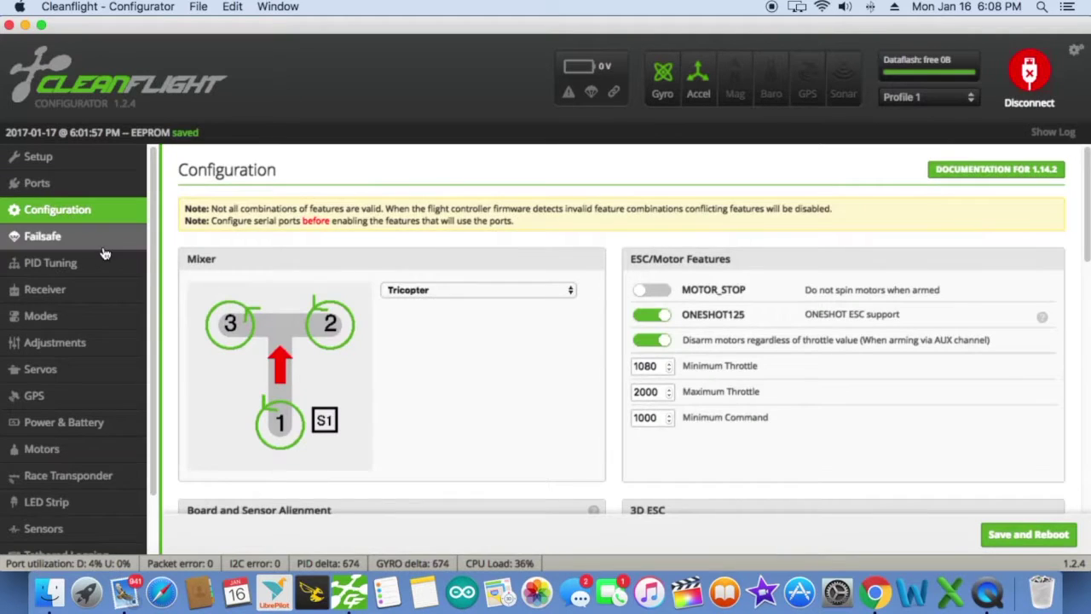
scroll(573, 425, down, 2)
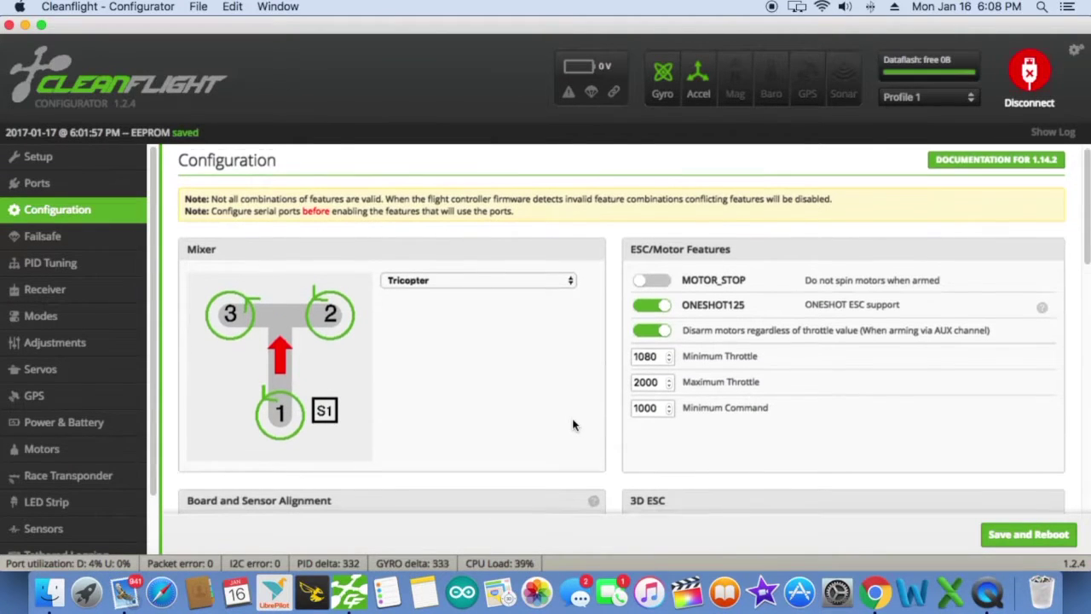
scroll(573, 424, down, 2)
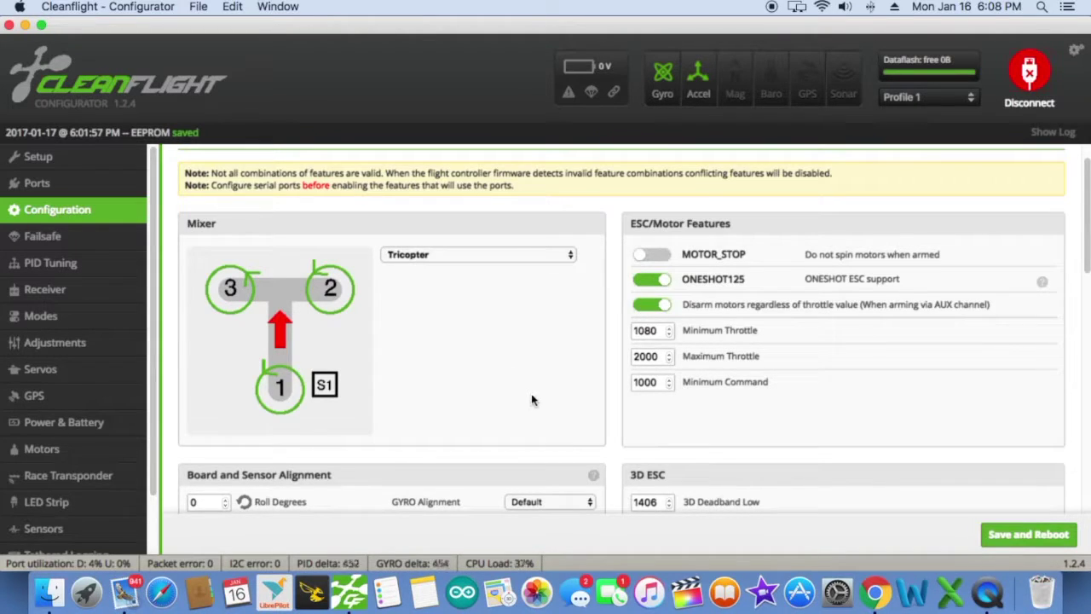
scroll(531, 398, down, 3)
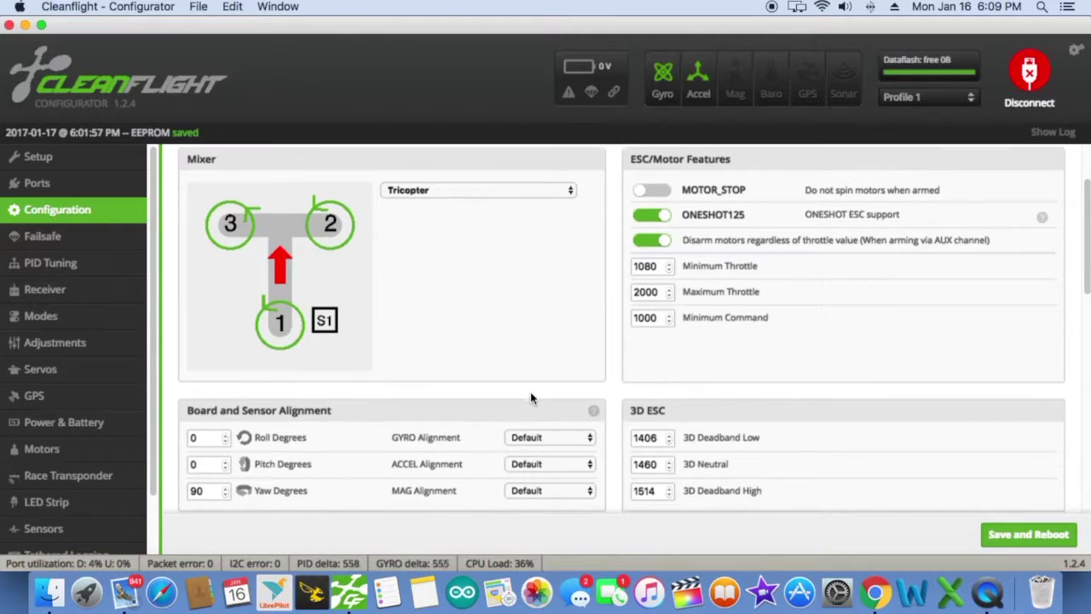
scroll(530, 398, down, 1)
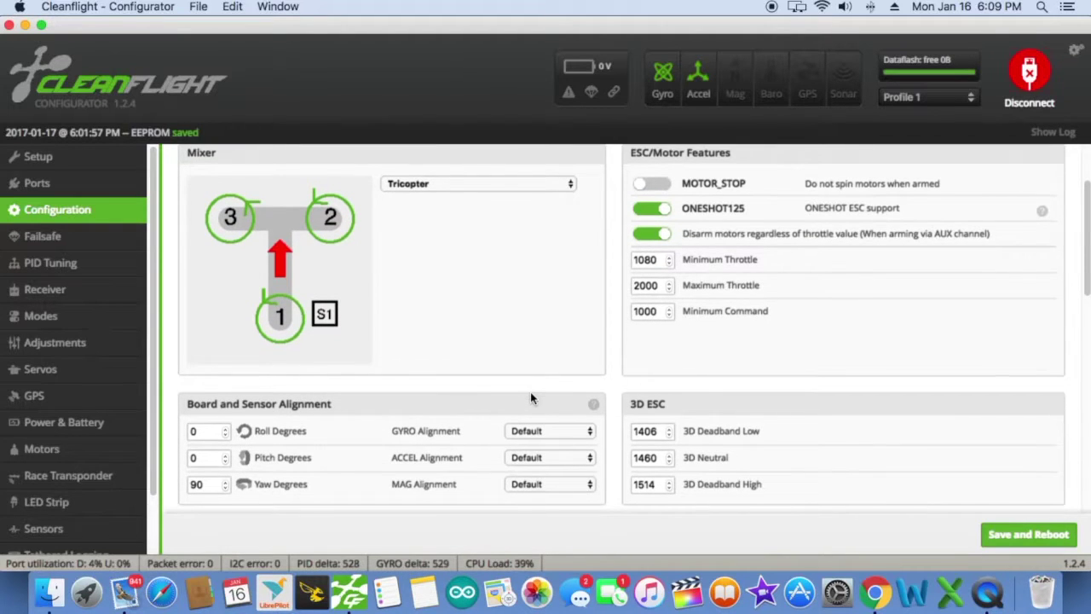
Check the AUX channel and range assigned to AIR MODE again
click(63, 315)
scroll(318, 447, down, 10)
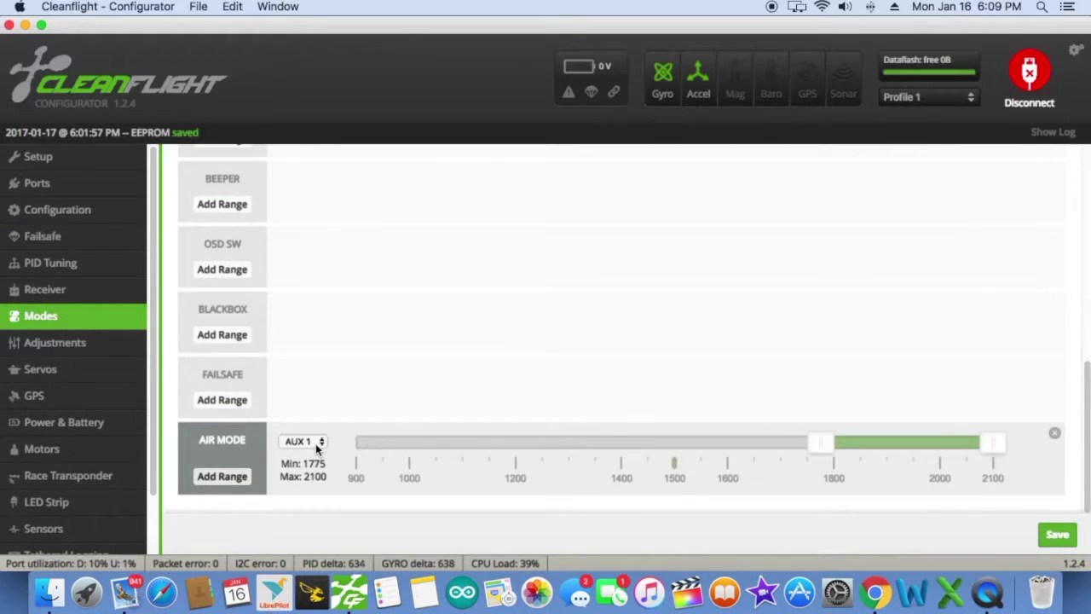
scroll(313, 445, up, 10)
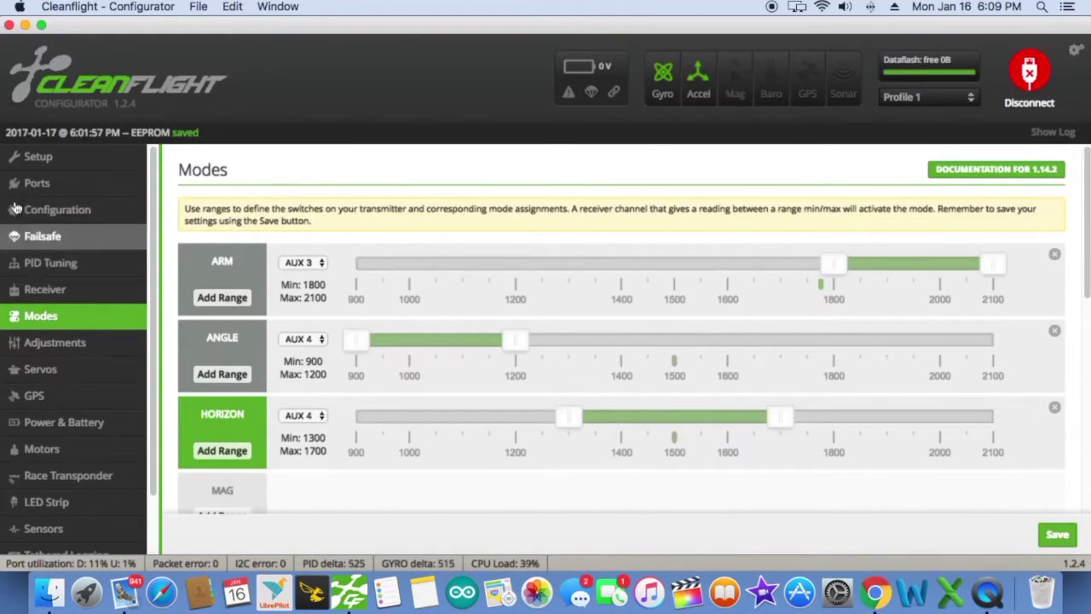
Examine the configuration's Other Features, accelerometer trim, and board and sensor alignment sections
click(60, 237)
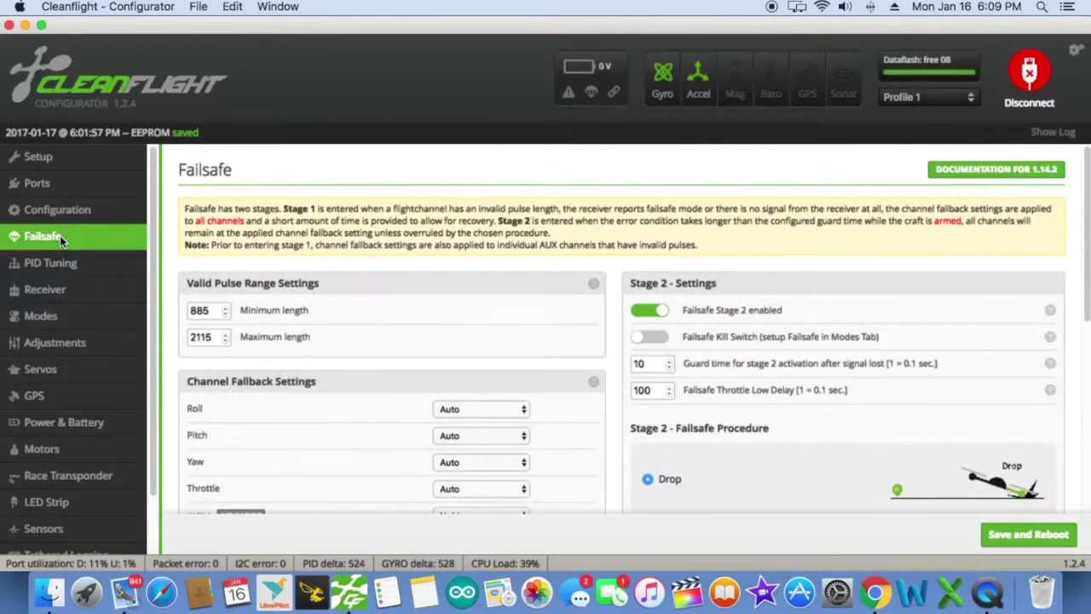
click(62, 209)
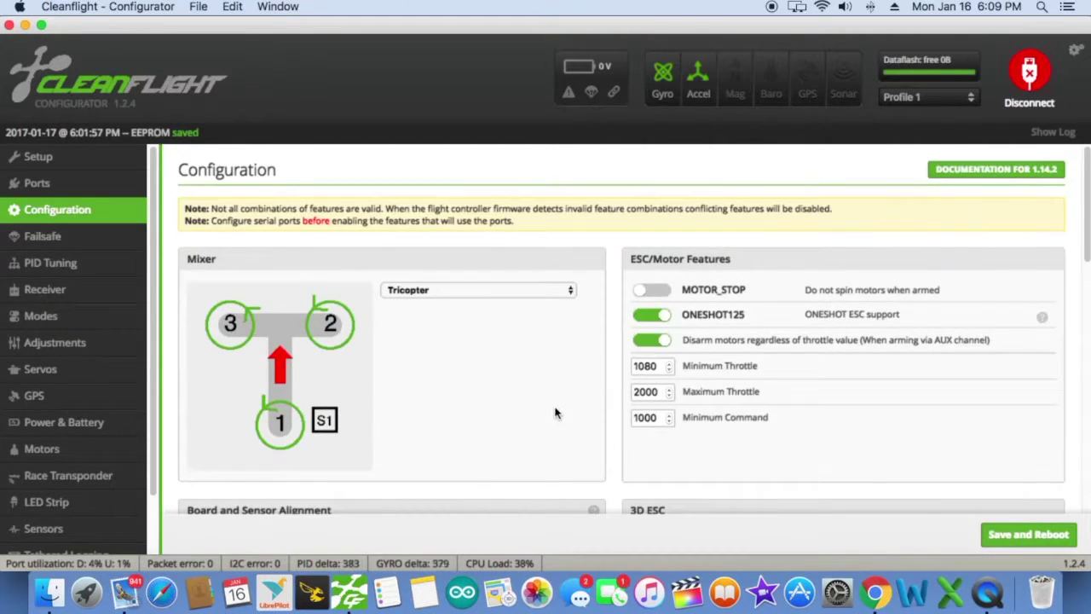
scroll(555, 413, down, 10)
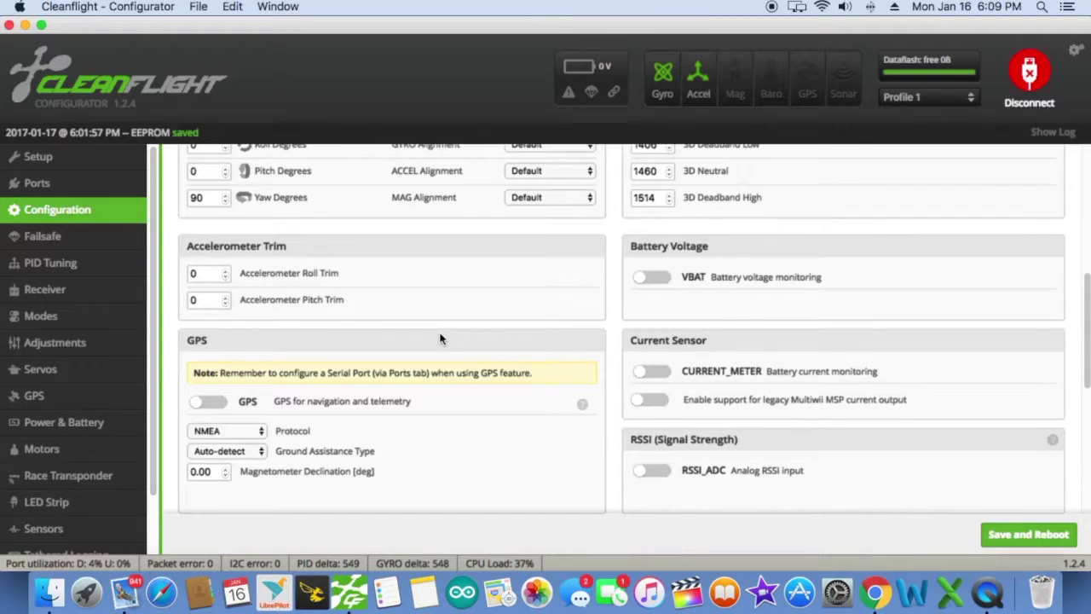
scroll(439, 338, down, 3)
scroll(439, 338, down, 5)
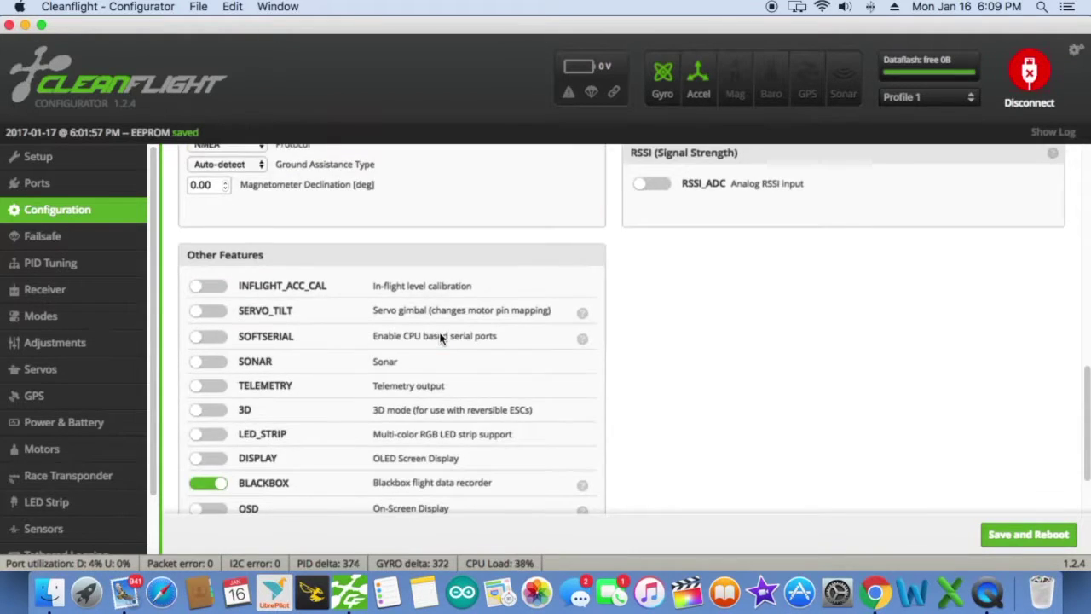
scroll(440, 339, down, 2)
scroll(440, 339, up, 10)
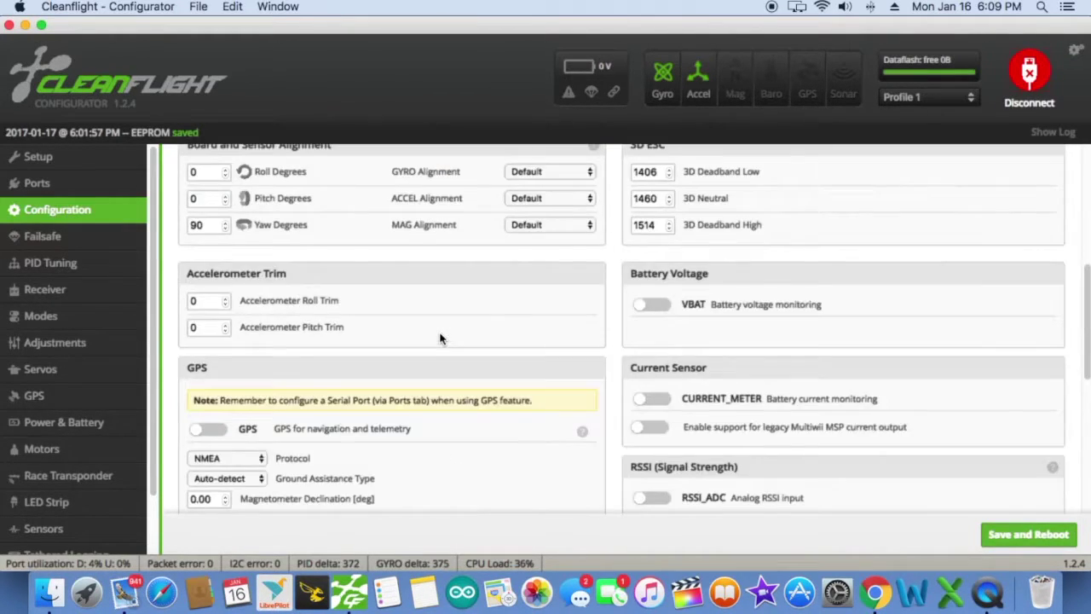
scroll(440, 339, up, 1)
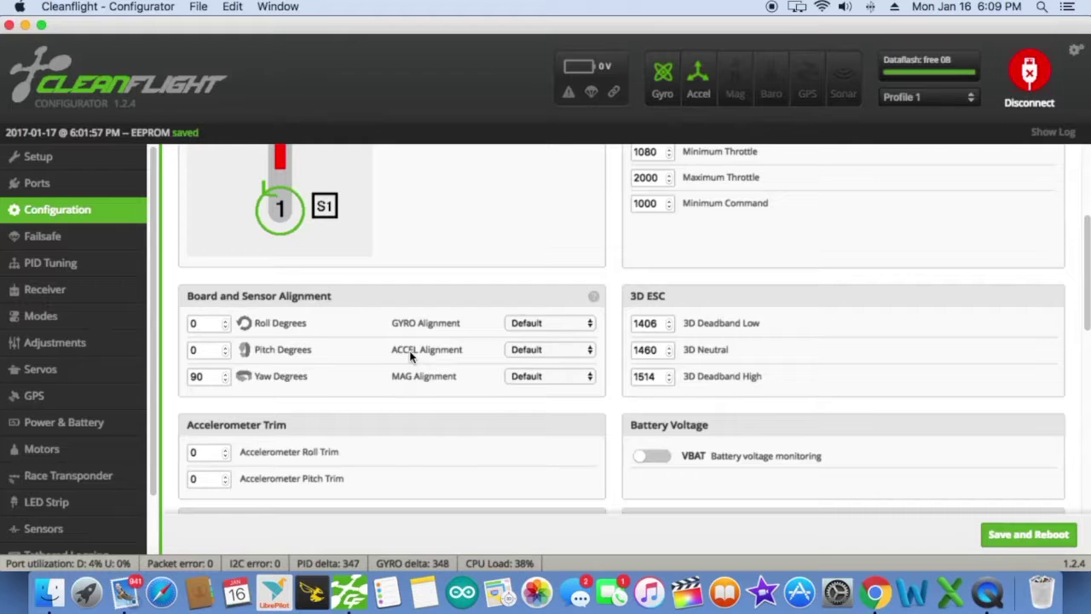
scroll(410, 357, down, 1)
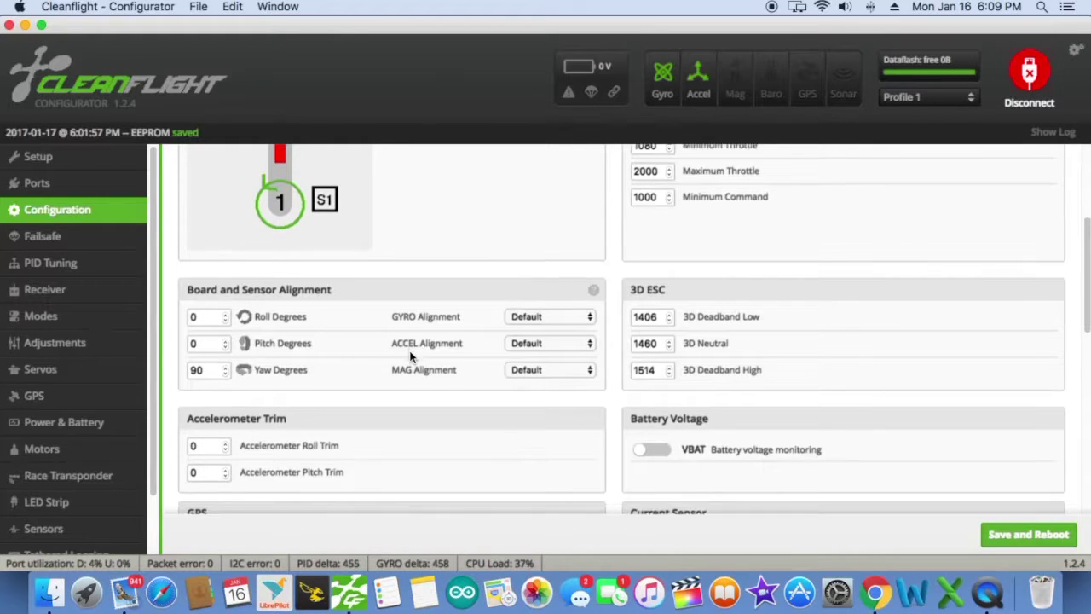
scroll(410, 357, down, 5)
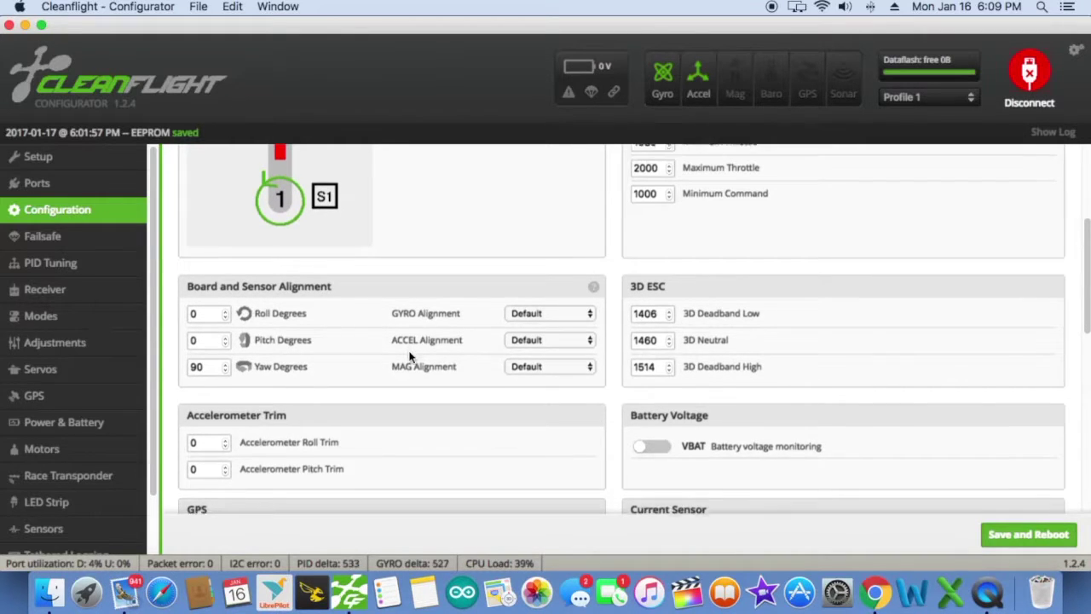
scroll(409, 355, up, 2)
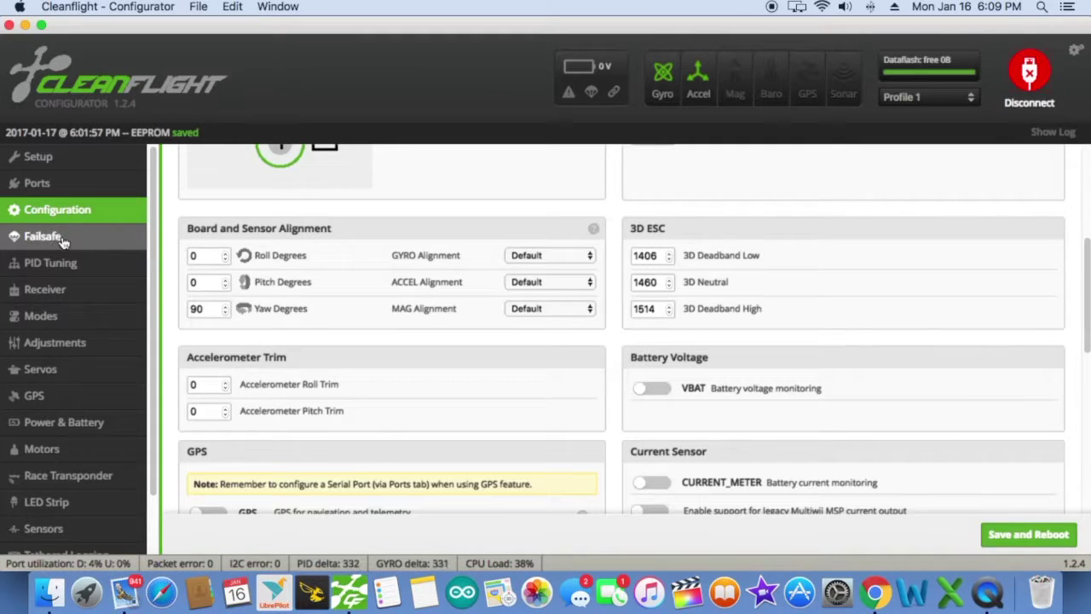
Review the failsafe pulse range, channel fallback and Stage 2 settings, and the PID tuning values
click(58, 236)
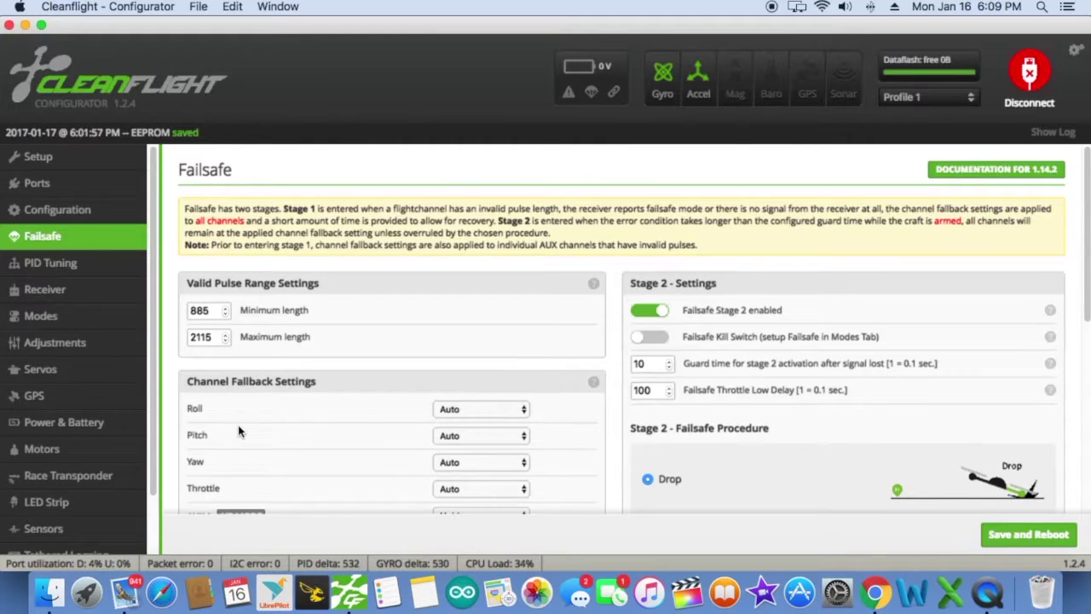
scroll(237, 424, down, 2)
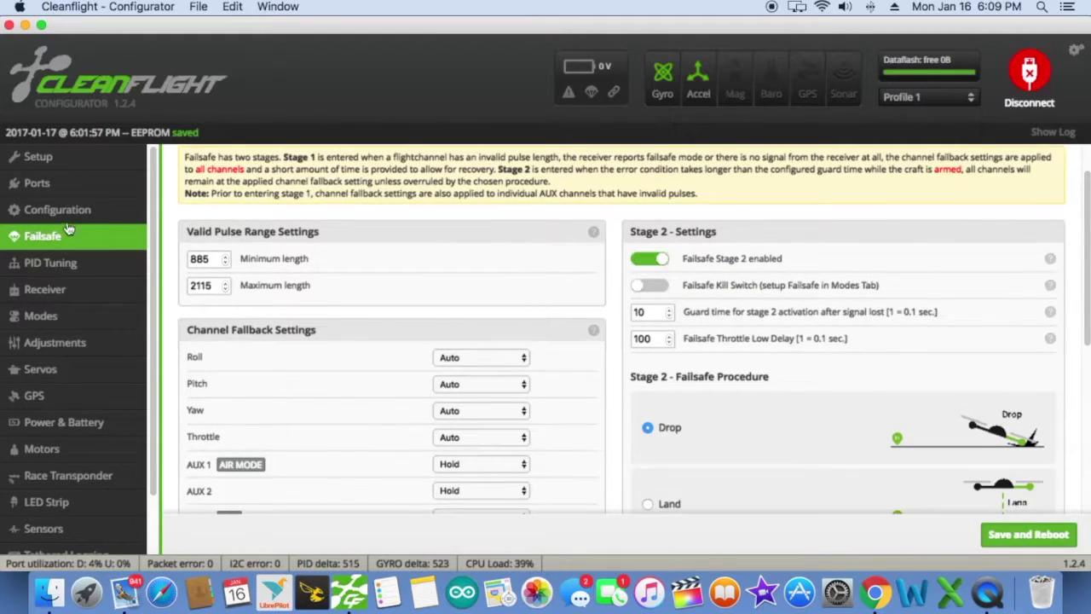
click(50, 264)
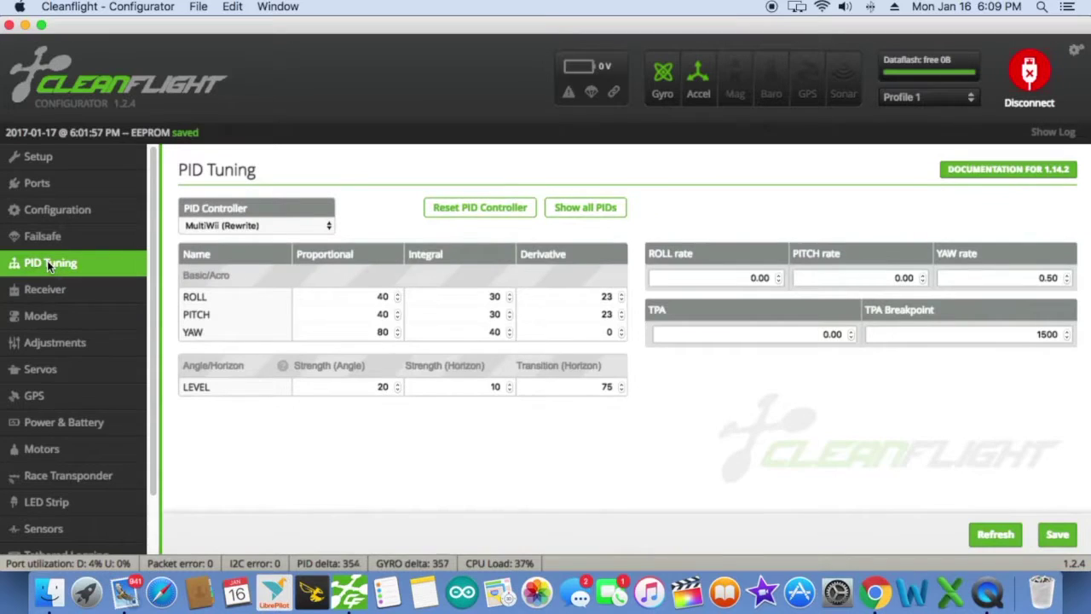
Examine the receiver's channel map, stick and rate settings, receiver mode and serial receiver provider
click(29, 292)
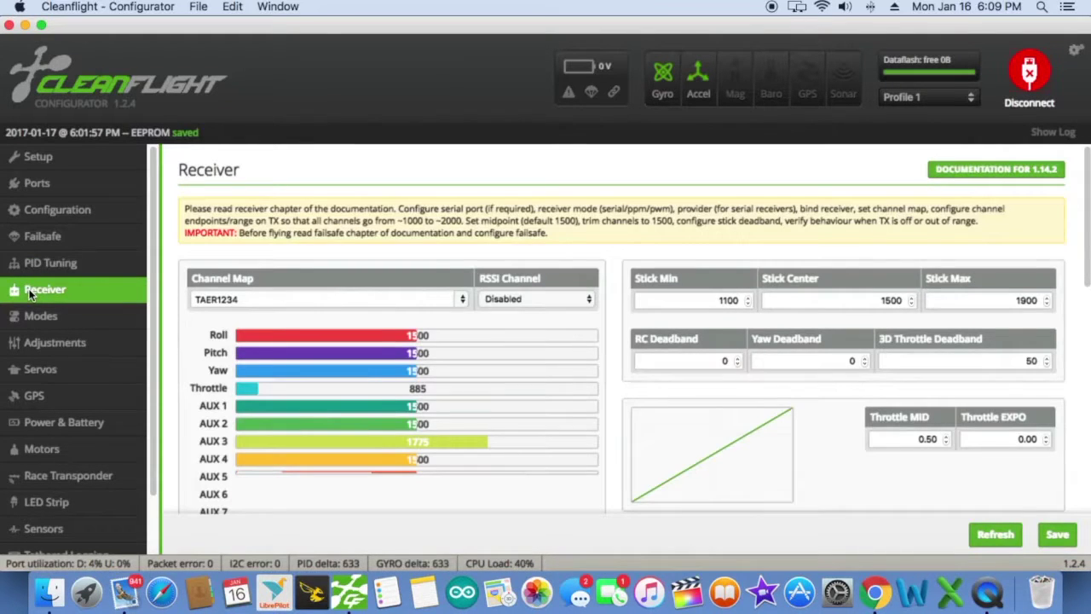
scroll(443, 395, down, 10)
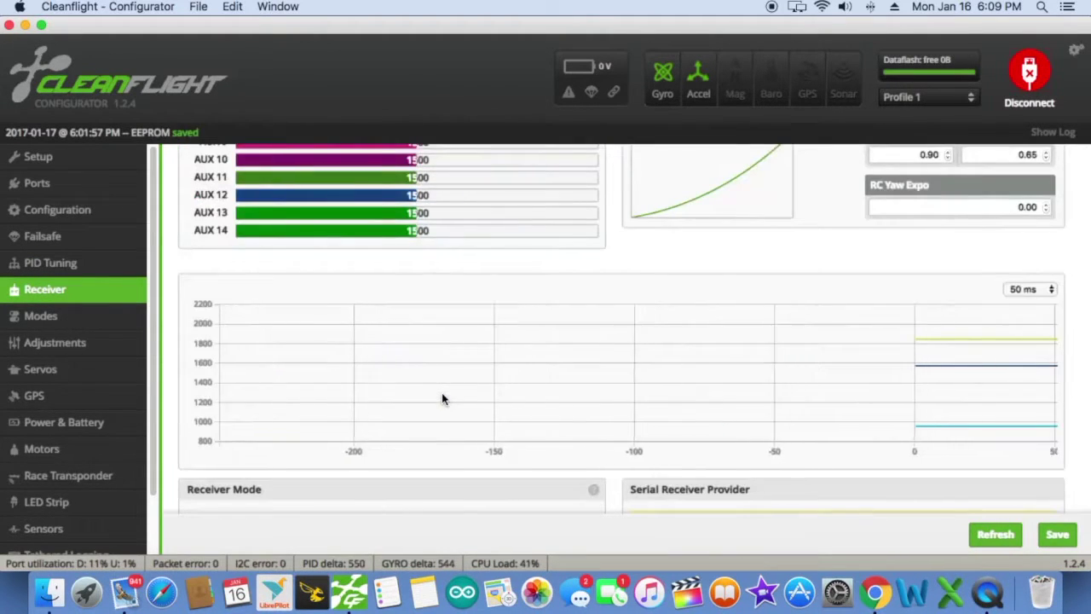
scroll(441, 398, down, 5)
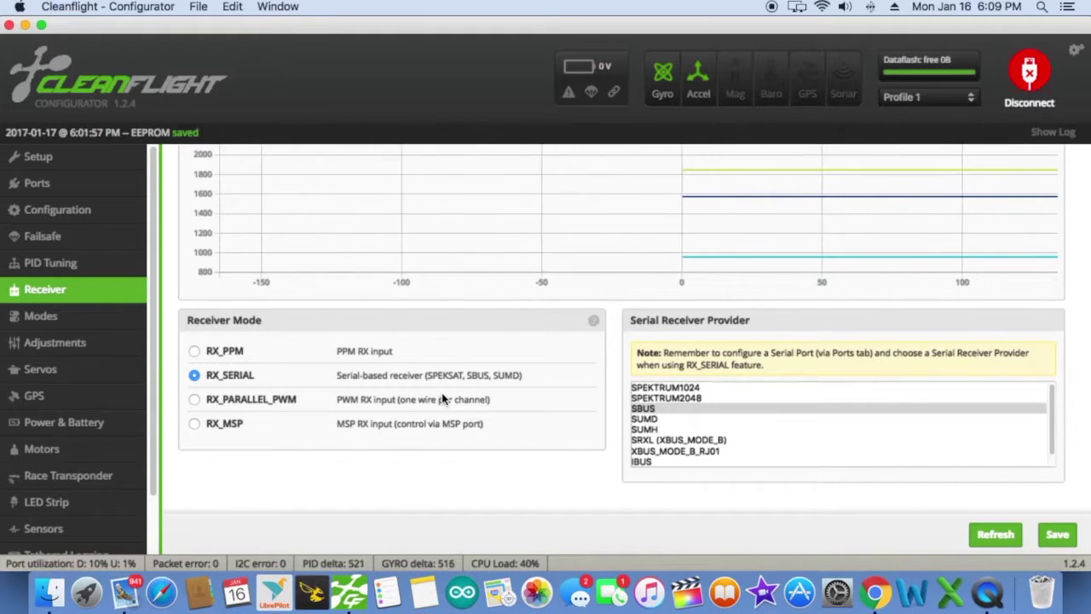
scroll(441, 398, up, 10)
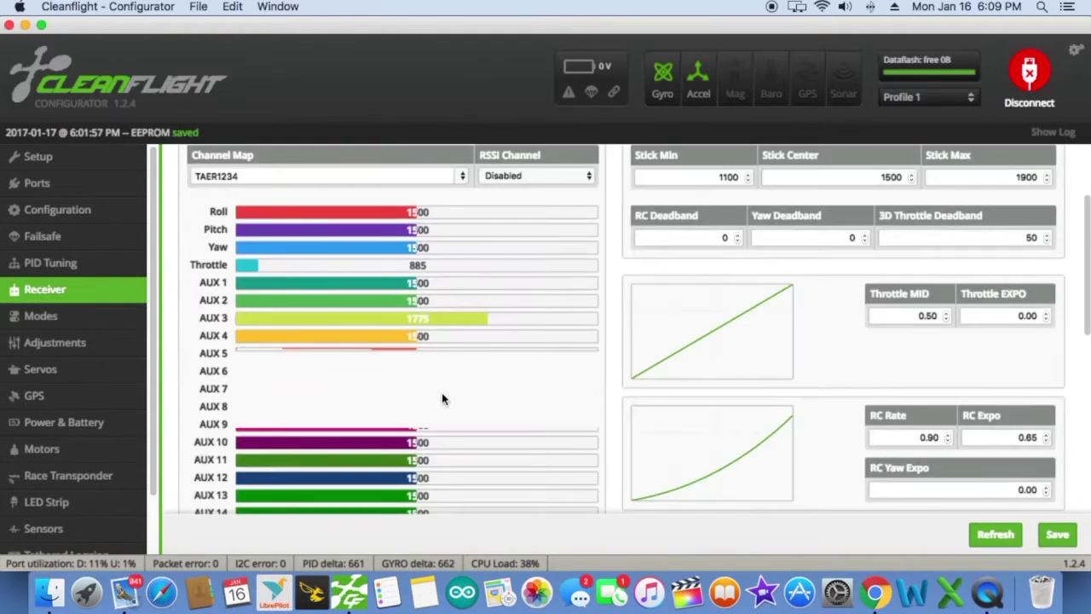
scroll(442, 398, up, 3)
Add a switch range for the MAG flight mode on AUX 1, spanning 1125 to 1275
click(80, 316)
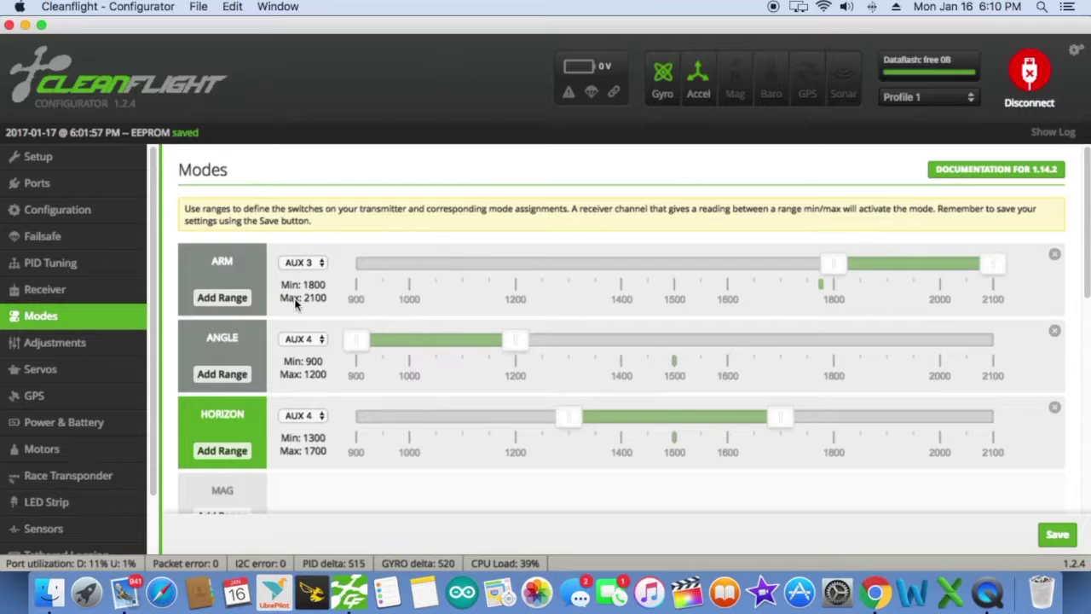
scroll(298, 302, down, 5)
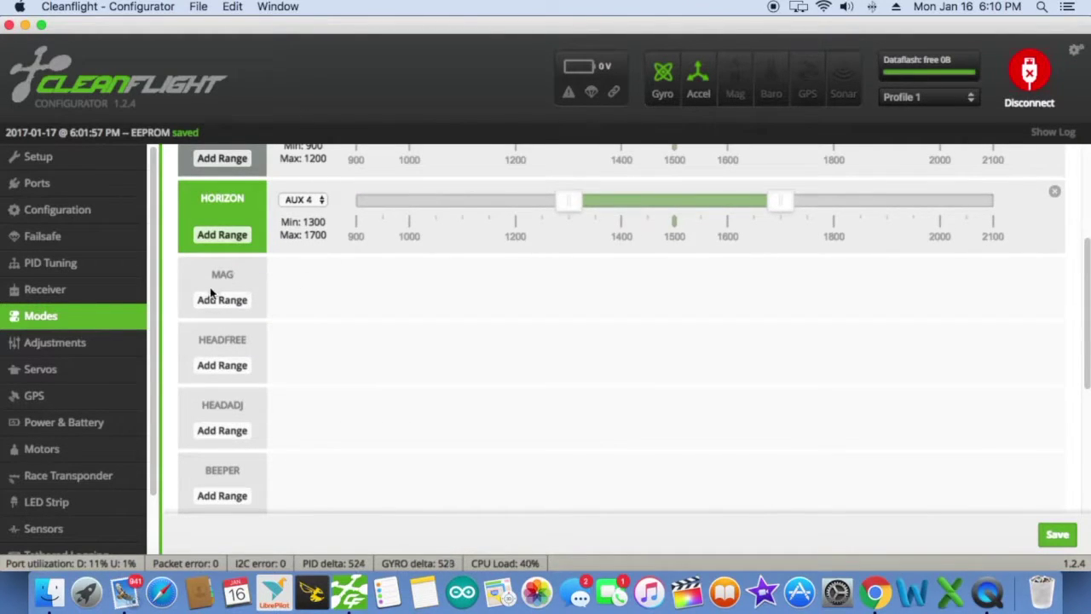
click(222, 299)
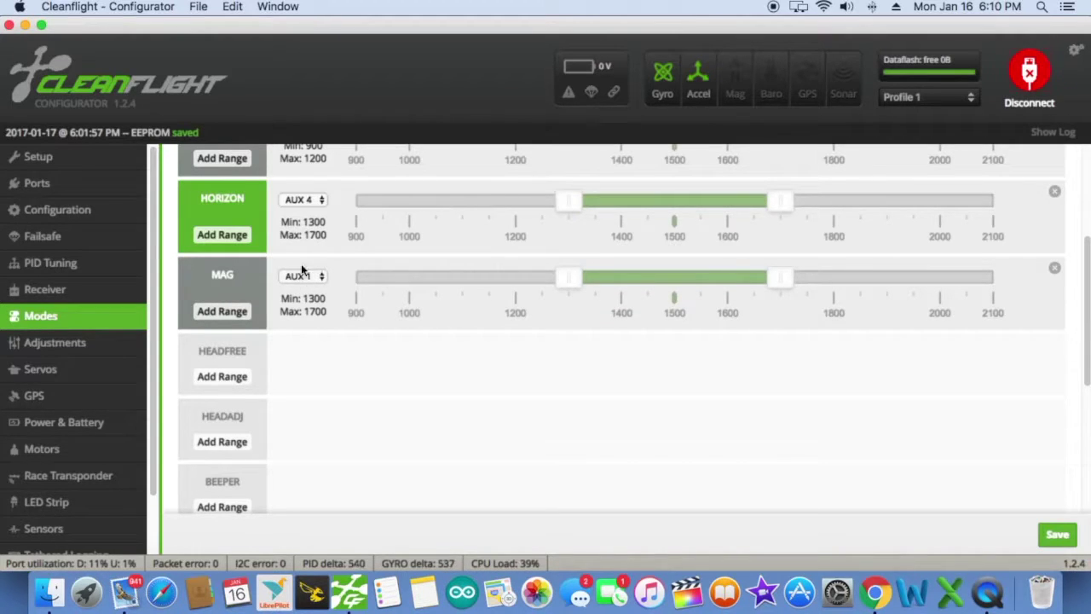
drag(568, 277, 483, 280)
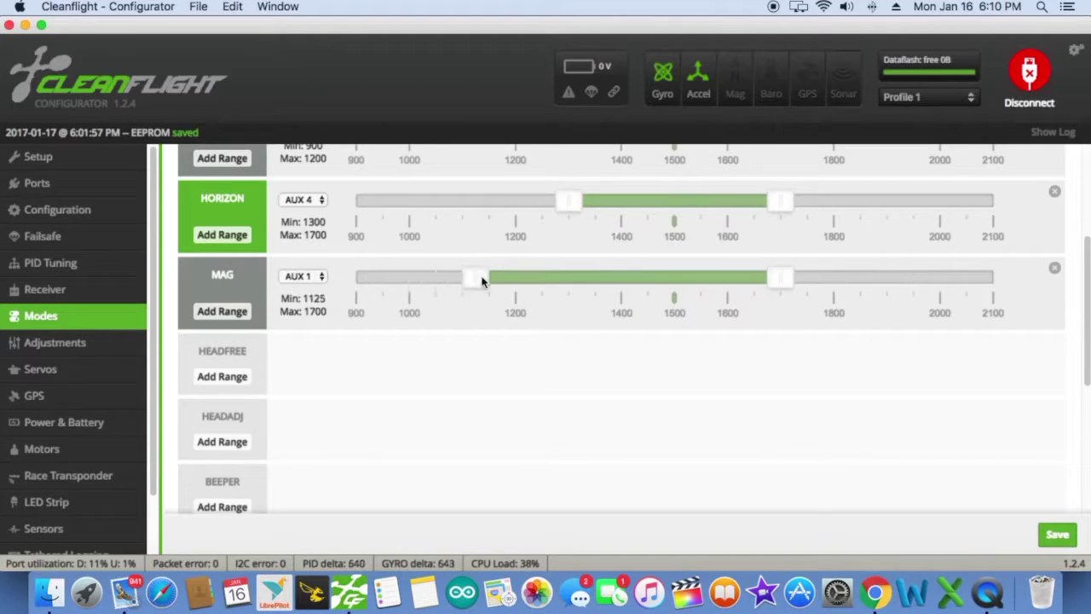
drag(779, 276, 555, 279)
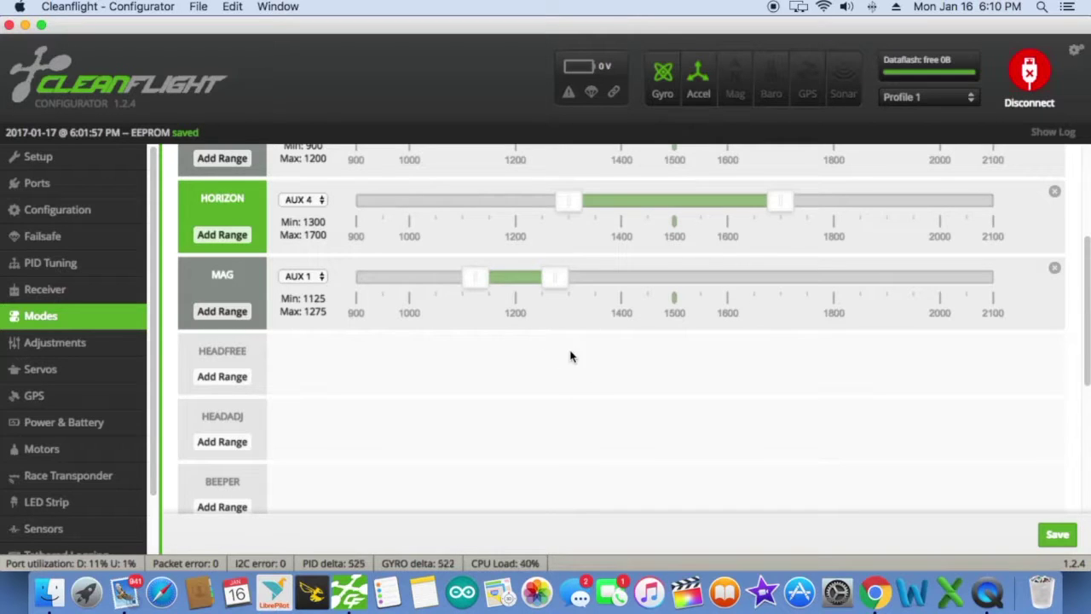
Remove the switch range from the MAG flight mode
scroll(610, 398, down, 1)
scroll(609, 398, up, 5)
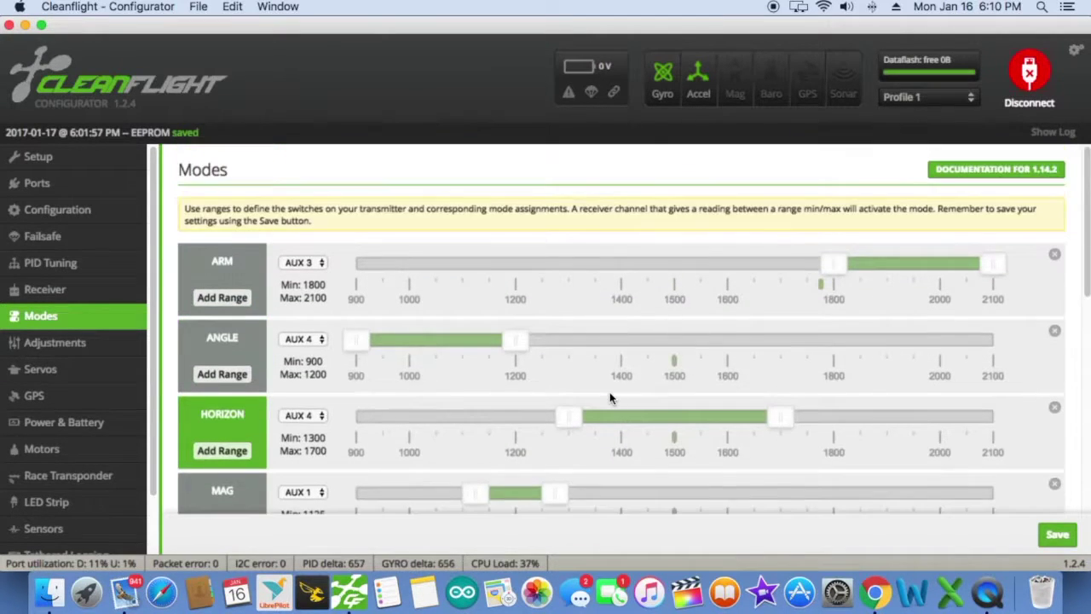
scroll(610, 398, down, 5)
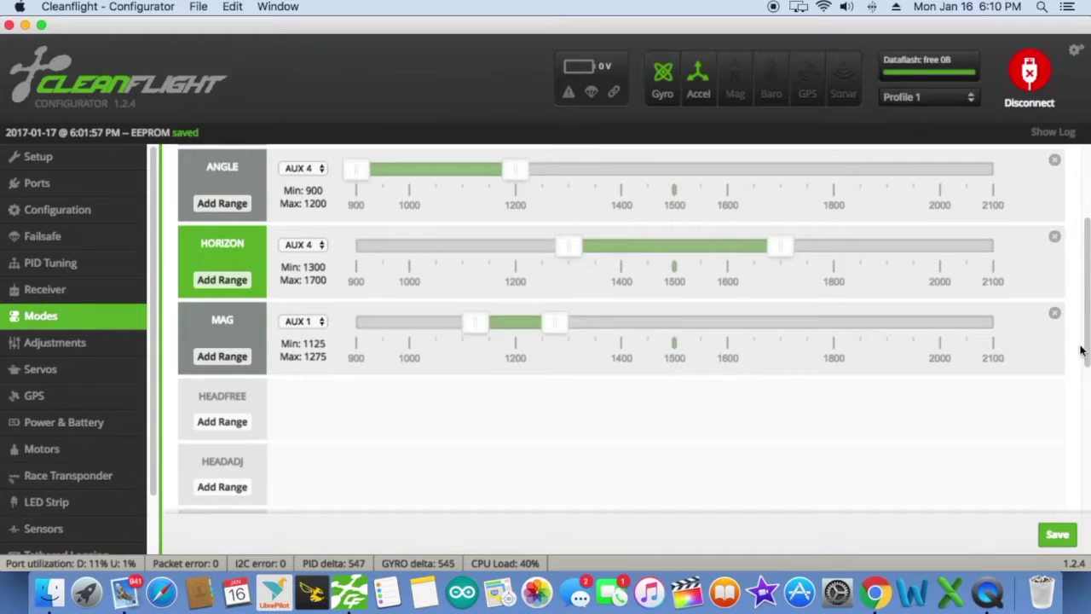
click(1054, 313)
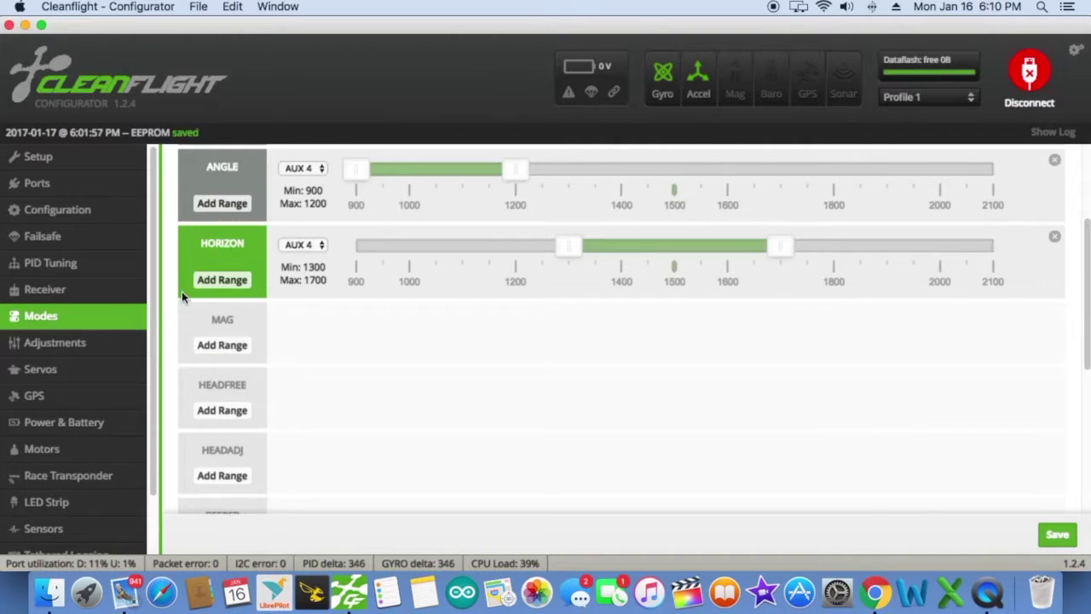
scroll(692, 397, down, 4)
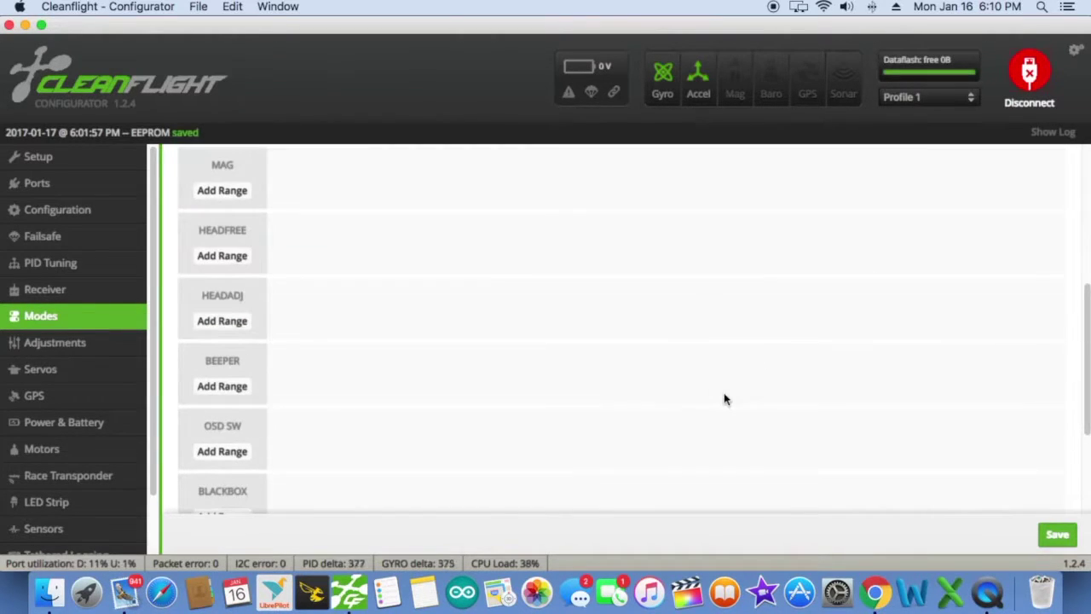
Review the servo endpoint and rate settings, and examine the motor layout, output sliders and motor test notice
click(73, 370)
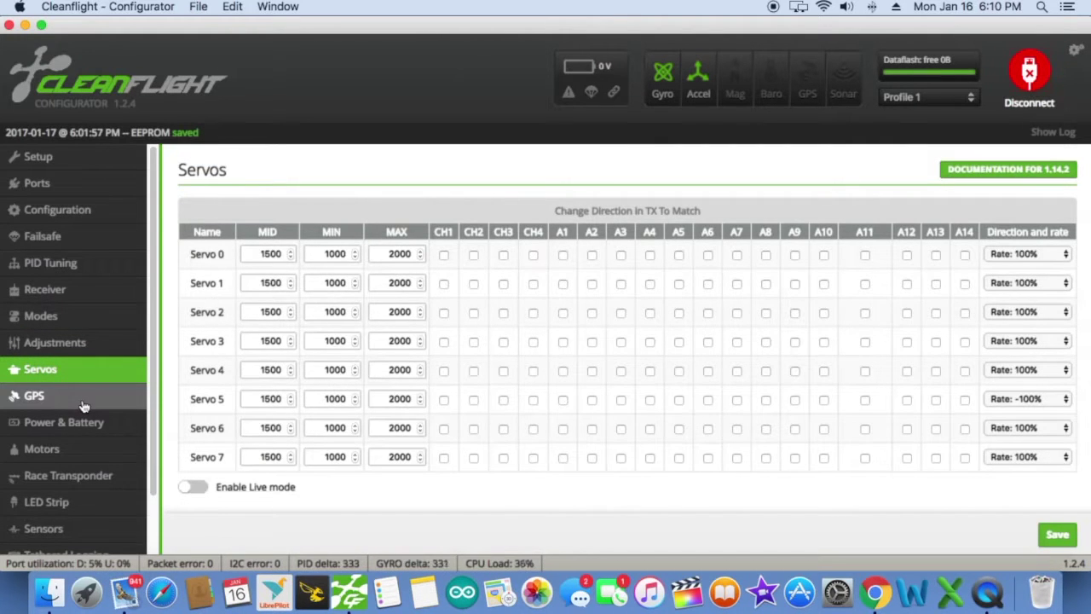
click(90, 450)
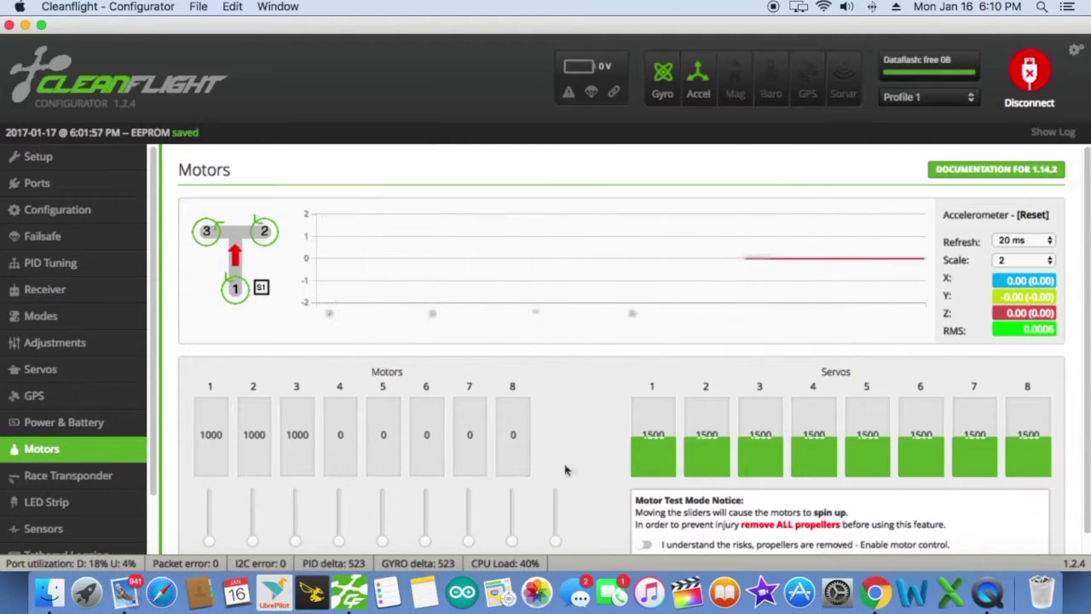
scroll(597, 490, down, 1)
scroll(635, 516, down, 2)
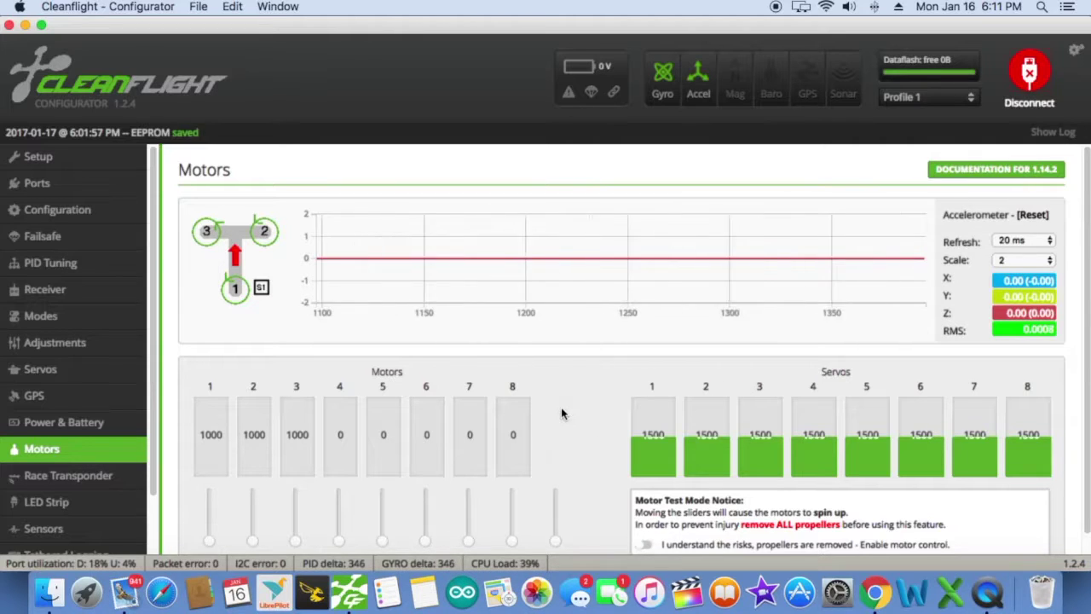
scroll(560, 413, down, 1)
scroll(537, 424, up, 1)
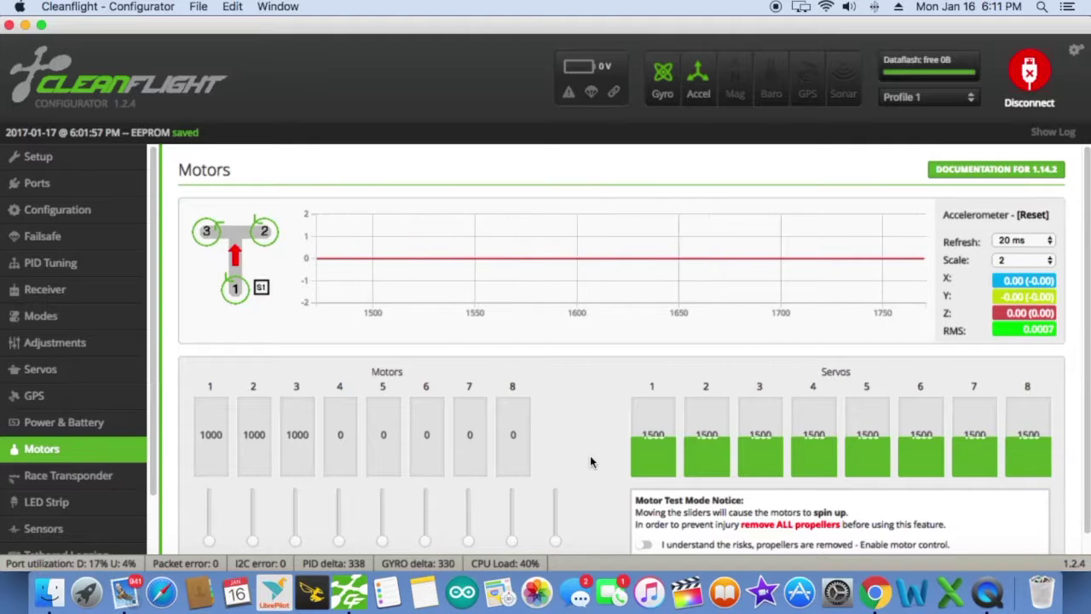
scroll(579, 450, down, 1)
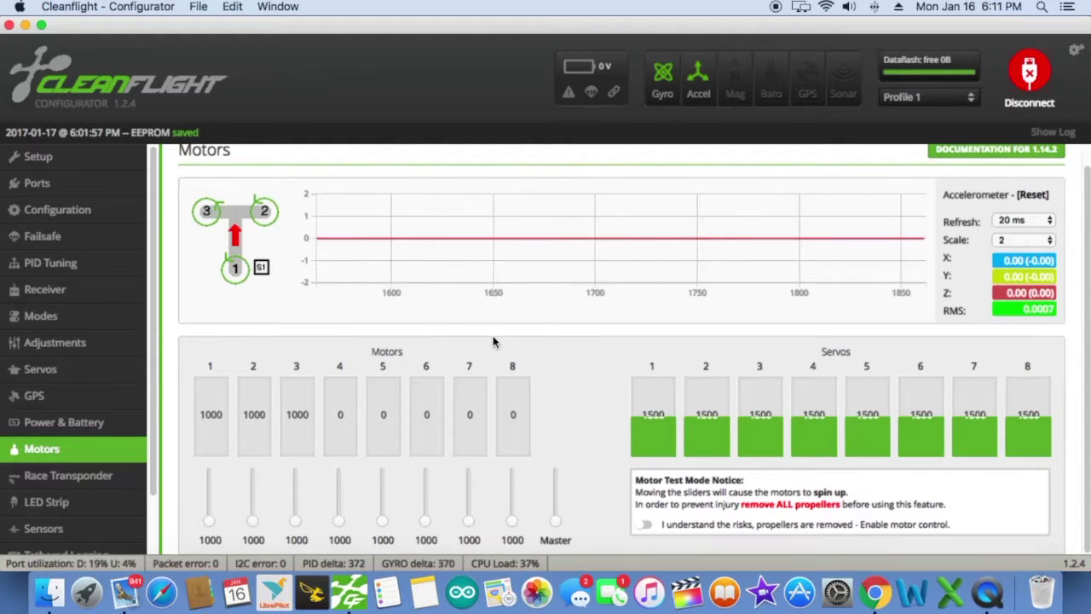
Check which configuration profiles are available without switching to another one
click(917, 99)
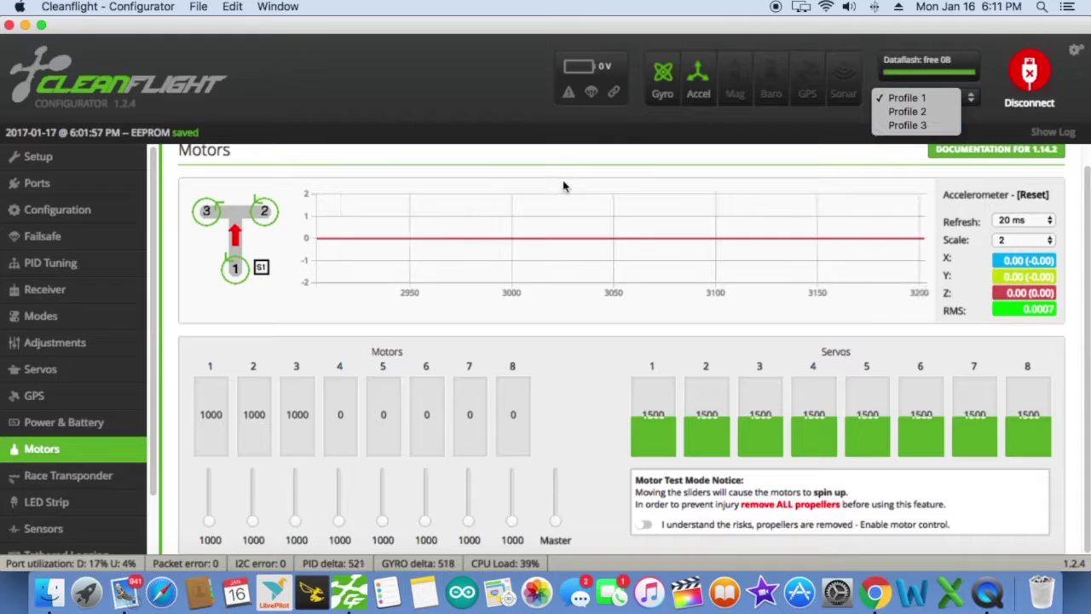
click(317, 32)
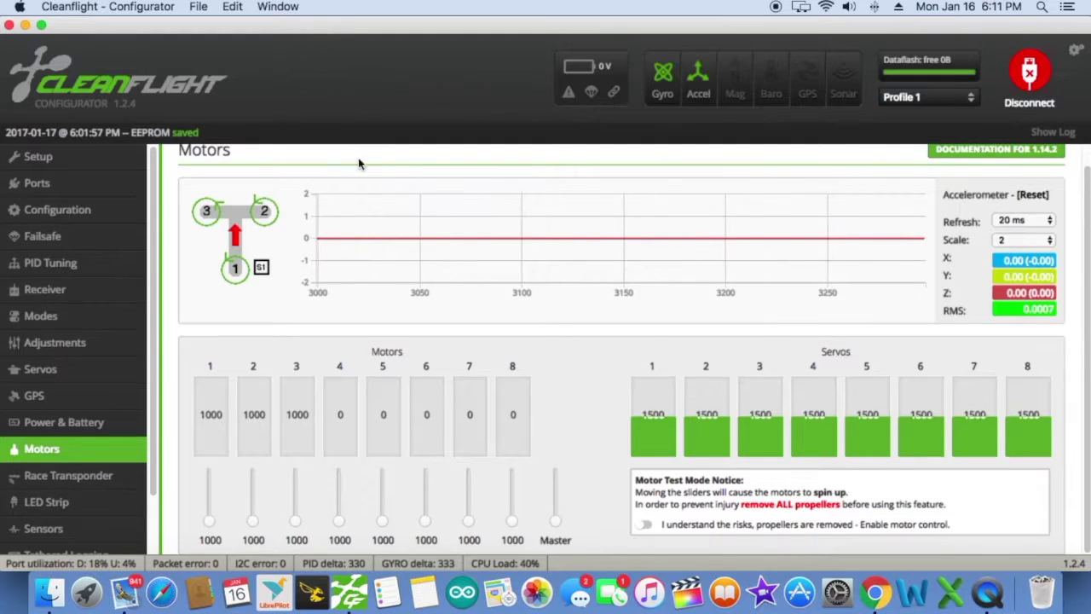